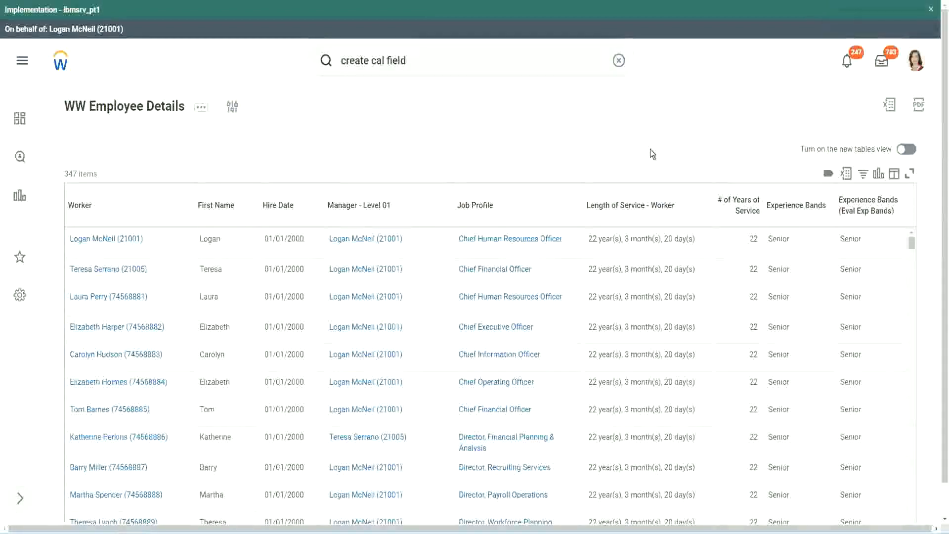
Step: Copy the name of the Evaluate Expression calculated field that derives experience bands from years of service
{"action": "left_click", "coordinate": [823, 233]}
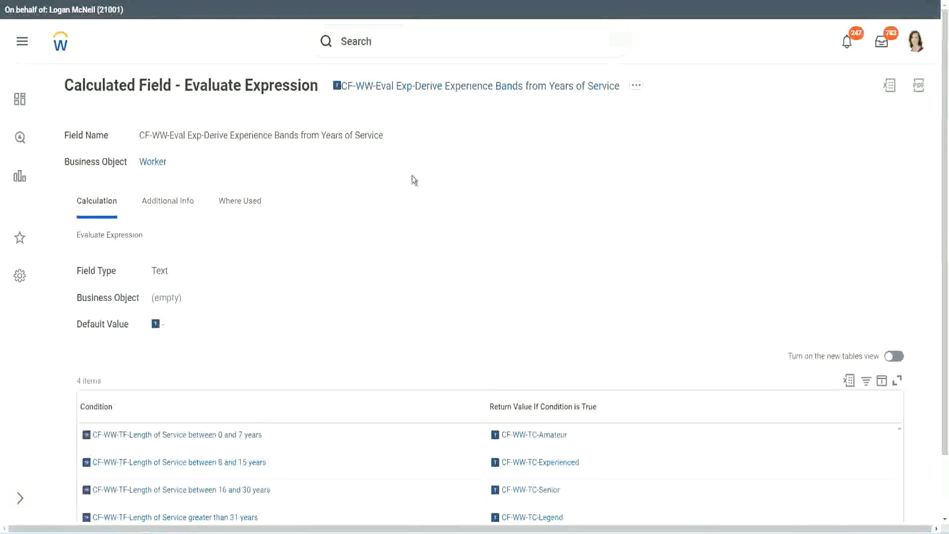
{"action": "right_click", "coordinate": [412, 89]}
{"action": "left_click", "coordinate": [444, 147]}
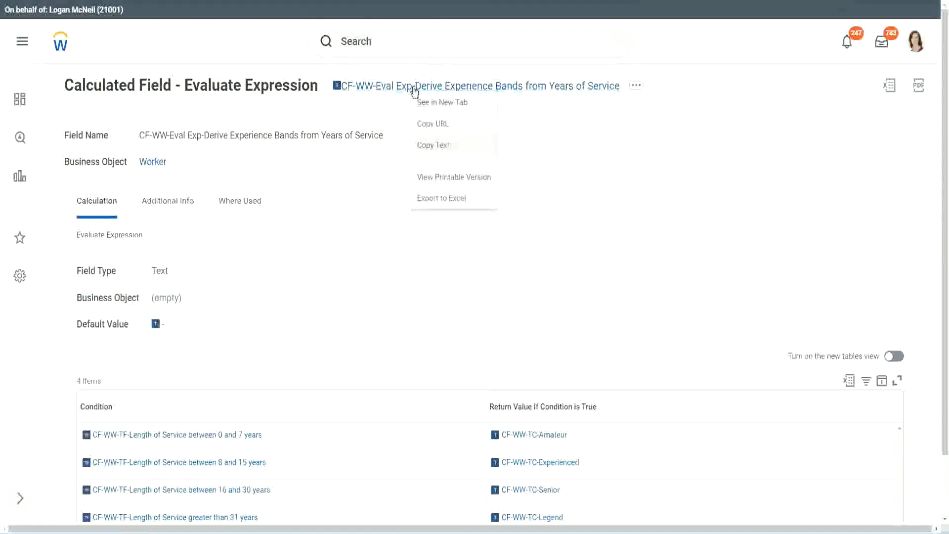
Step: Search for "create calc field" and open the Create Calculated Field task
{"action": "left_click", "coordinate": [398, 44]}
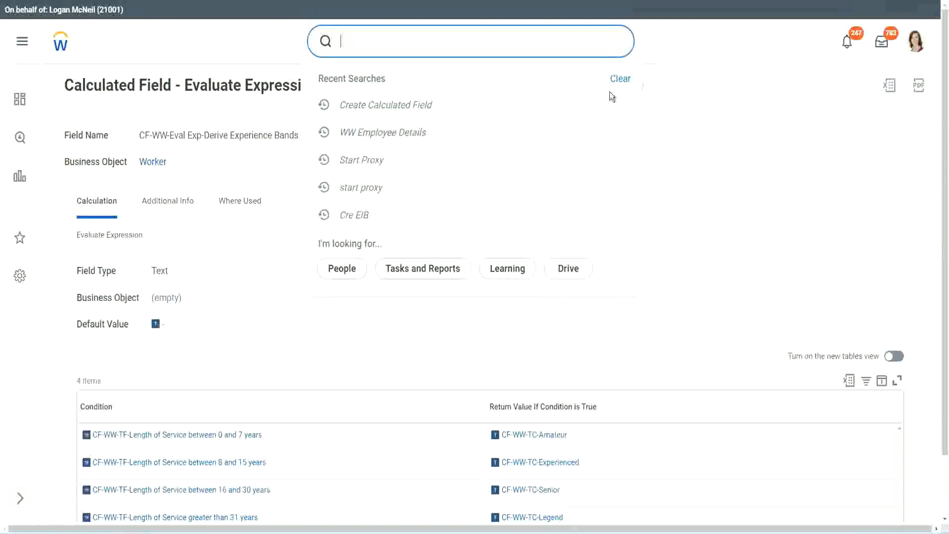
{"action": "left_click", "coordinate": [376, 37]}
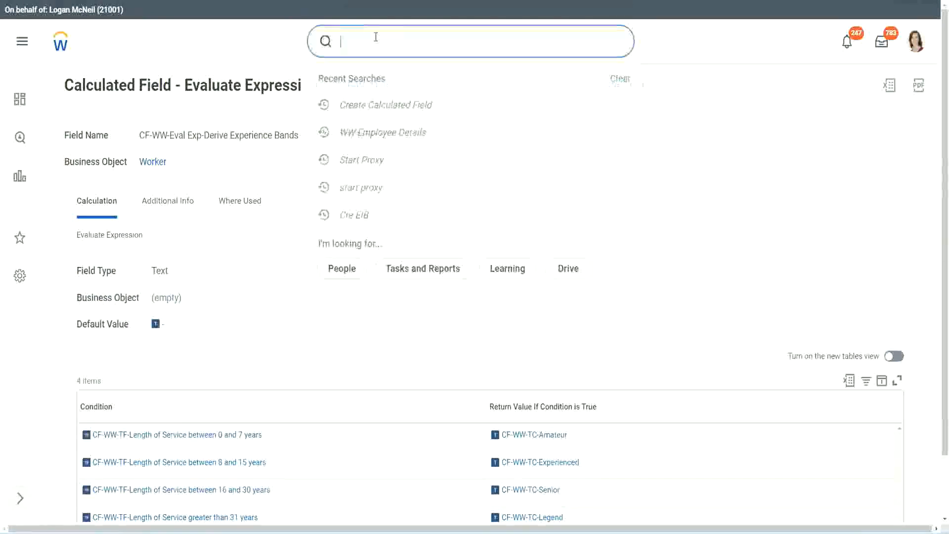
{"action": "type", "text": "create calc"}
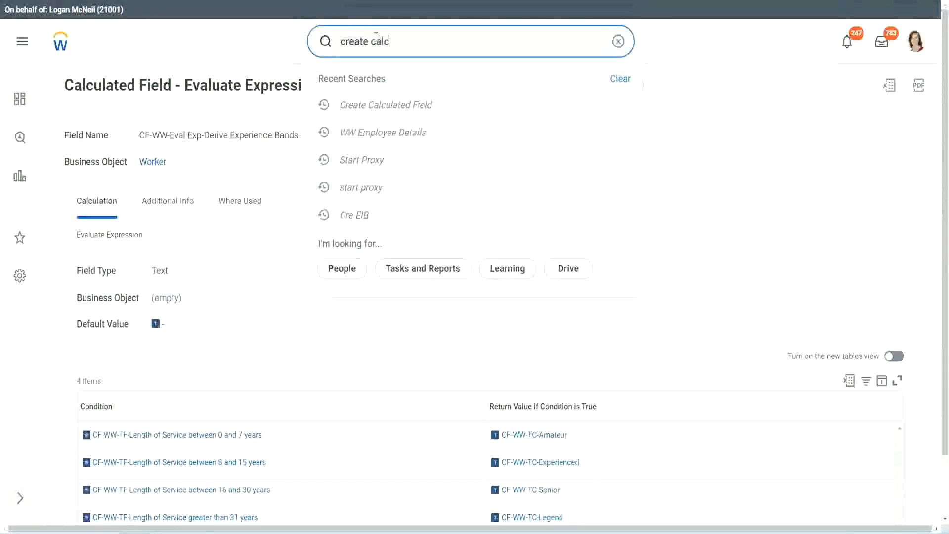
{"action": "type", "text": " field"}
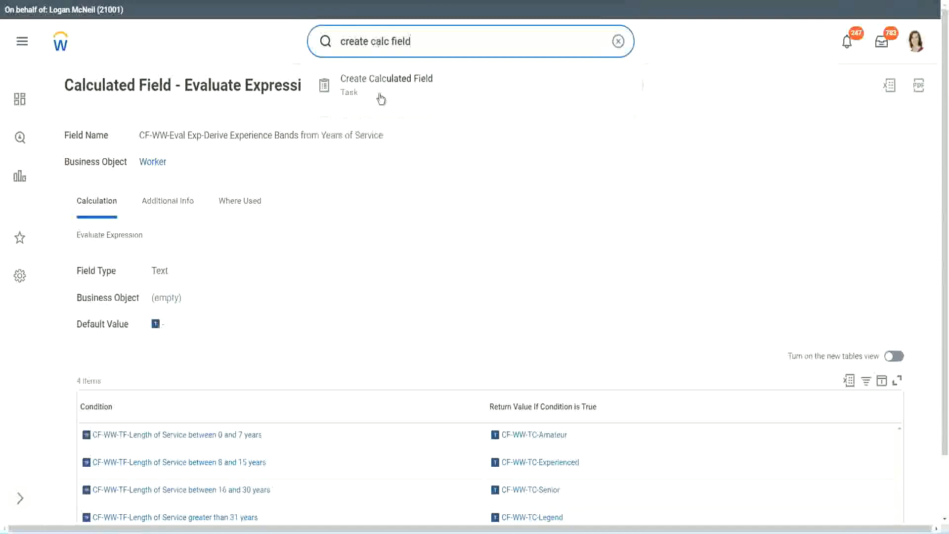
{"action": "left_click", "coordinate": [390, 90]}
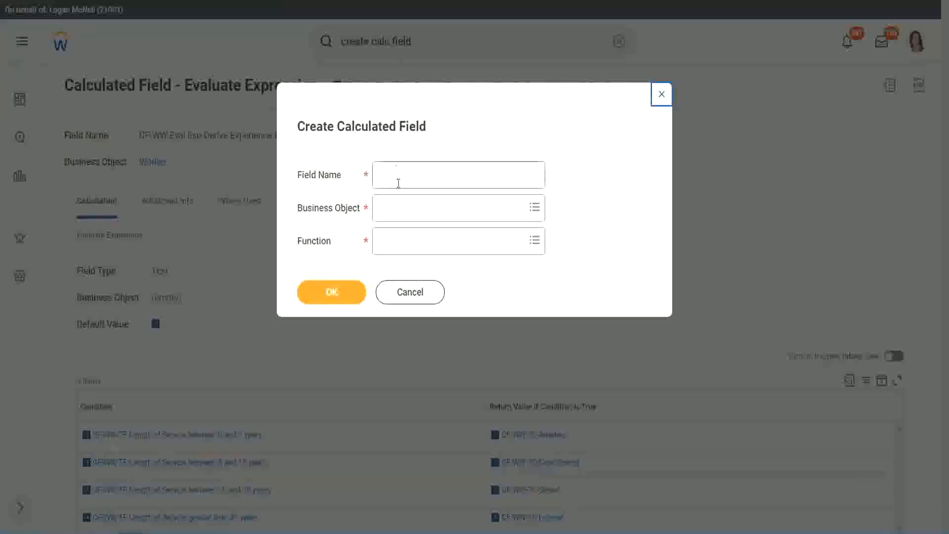
Step: Name the new calculated field "CF-WW-LRB-Identify Experience Bands from years of Service"
{"action": "left_click", "coordinate": [399, 176]}
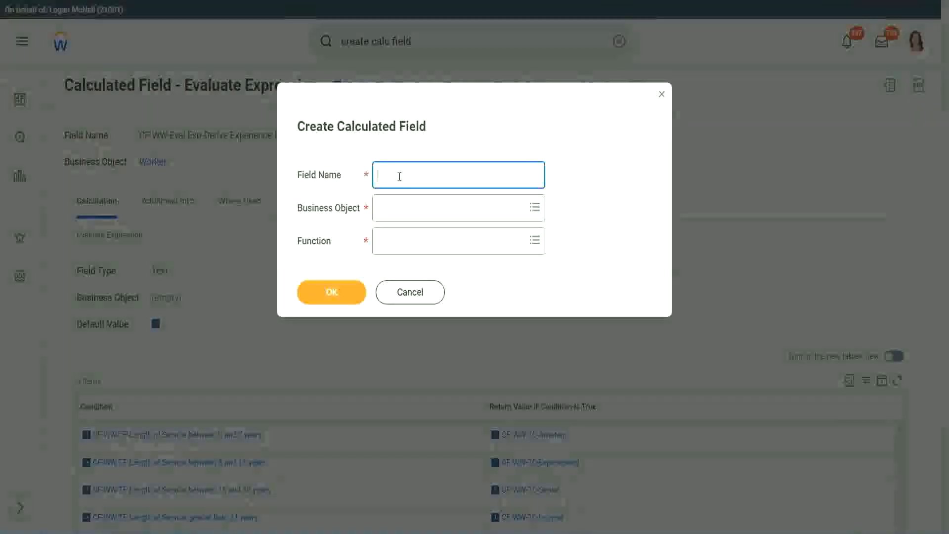
{"action": "type", "text": "CF"}
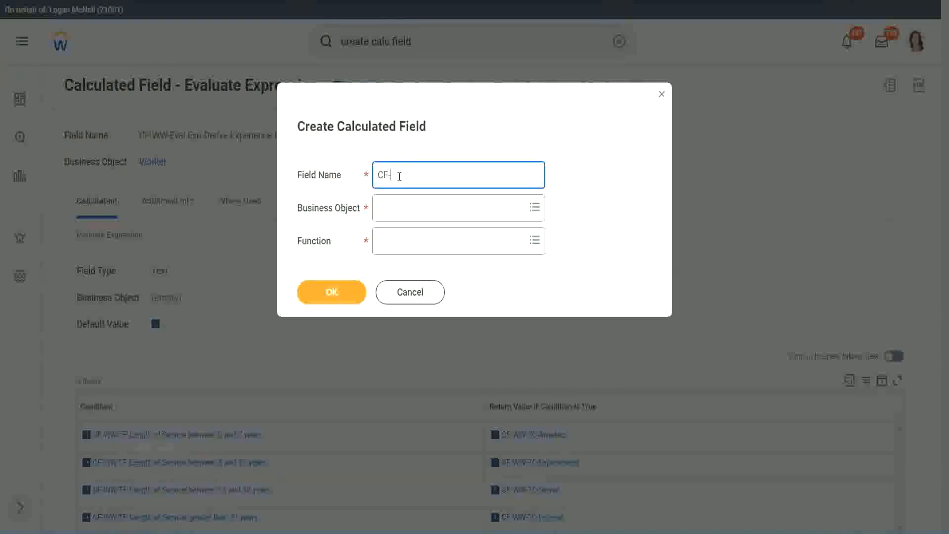
{"action": "type", "text": "-WW-LRB-Identify Exe"}
{"action": "key", "text": "BackSpace"}
{"action": "type", "text": "periende"}
{"action": "key", "text": "BackSpace"}
{"action": "key", "text": "BackSpace"}
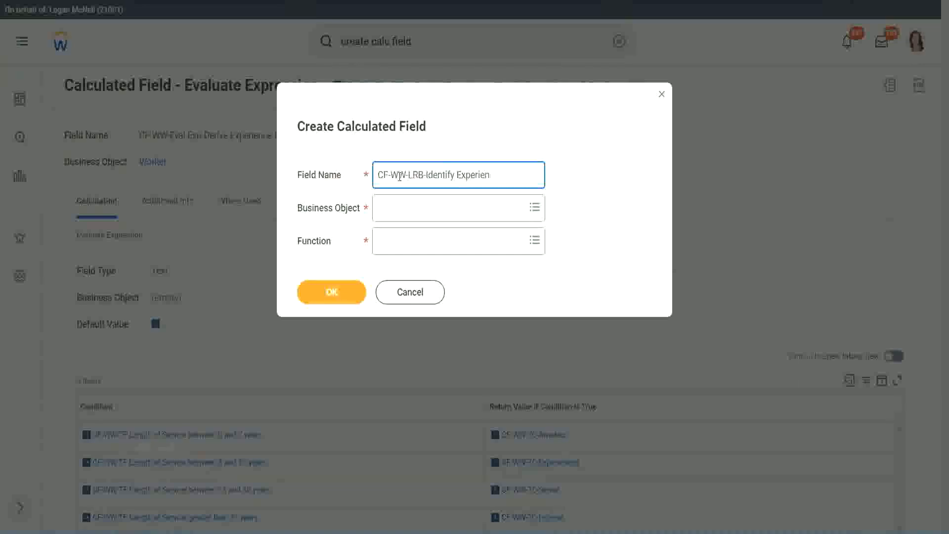
{"action": "type", "text": "ce Bands from years of"}
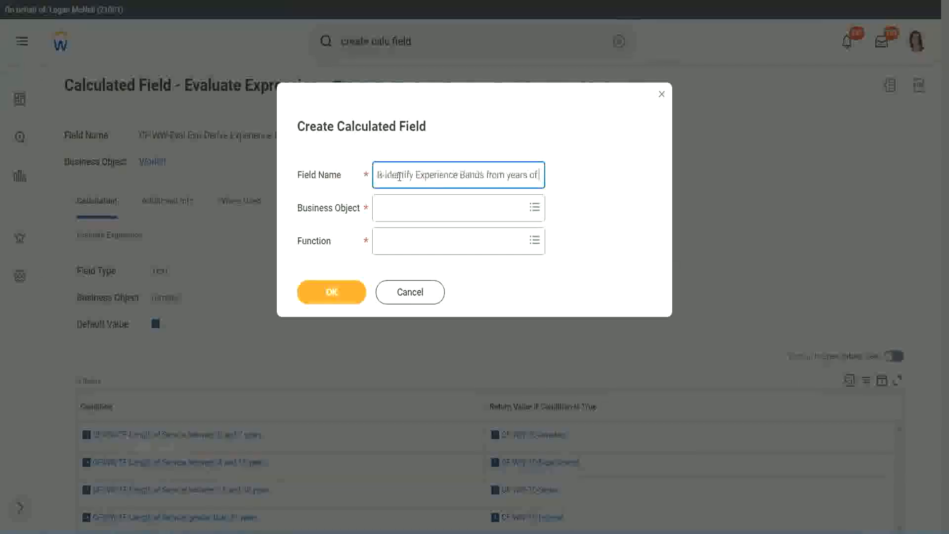
{"action": "type", "text": " Service"}
{"action": "key", "text": "Tab"}
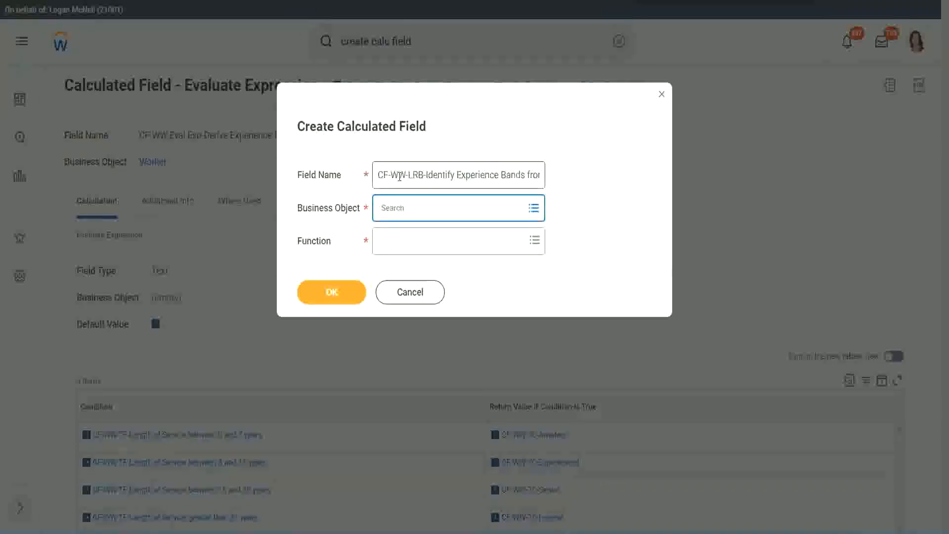
Step: Set the business object to Worker and the function to Lookup Range Band, and continue to the field's definition
{"action": "type", "text": "worker"}
{"action": "key", "text": "Return"}
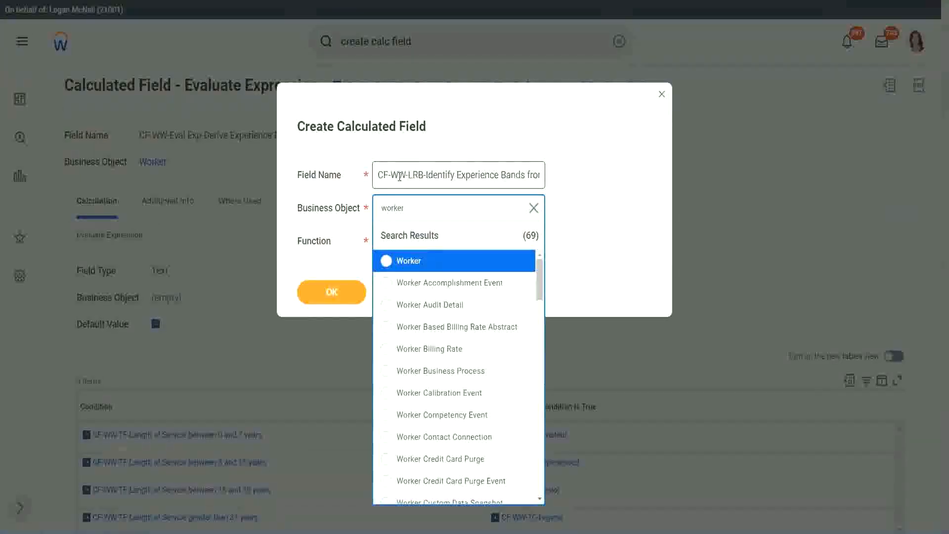
{"action": "key", "text": "Return"}
{"action": "type", "text": "lrb"}
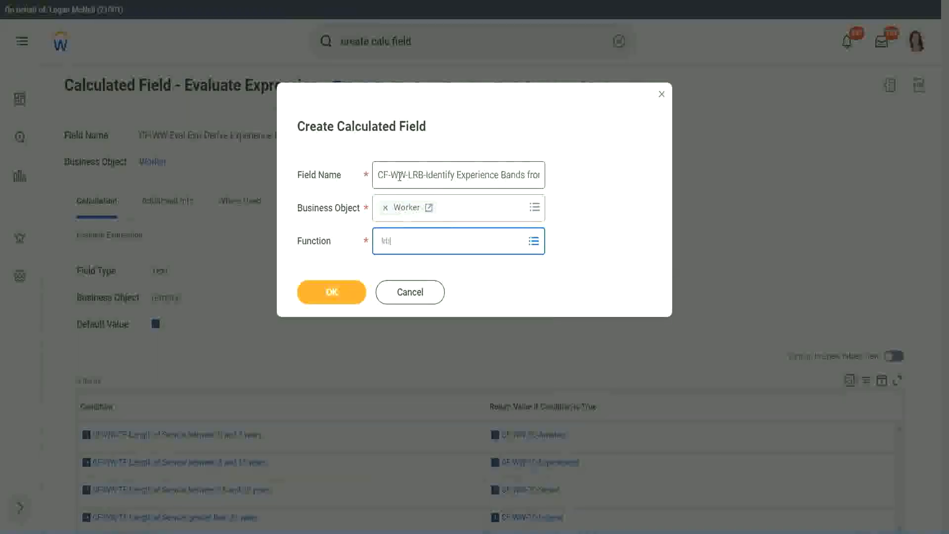
{"action": "key", "text": "Return"}
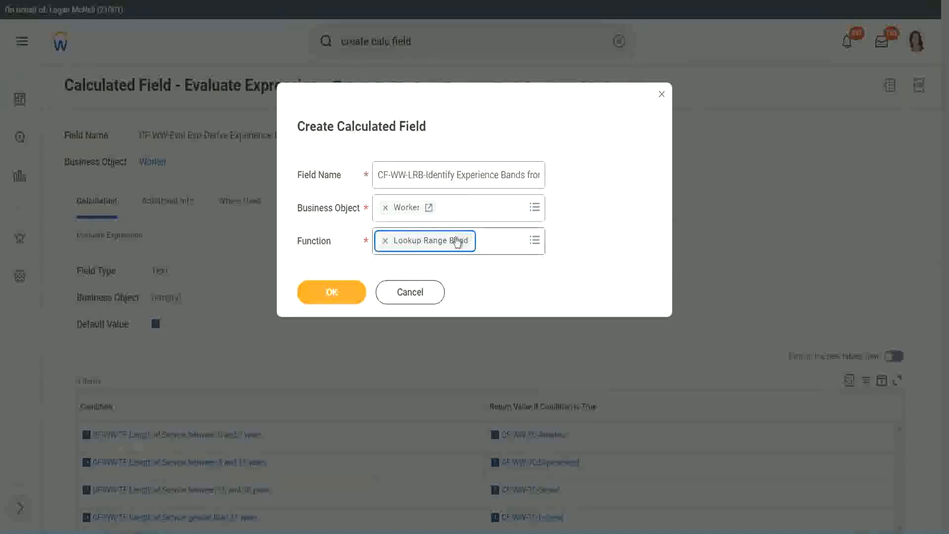
{"action": "left_click", "coordinate": [339, 295]}
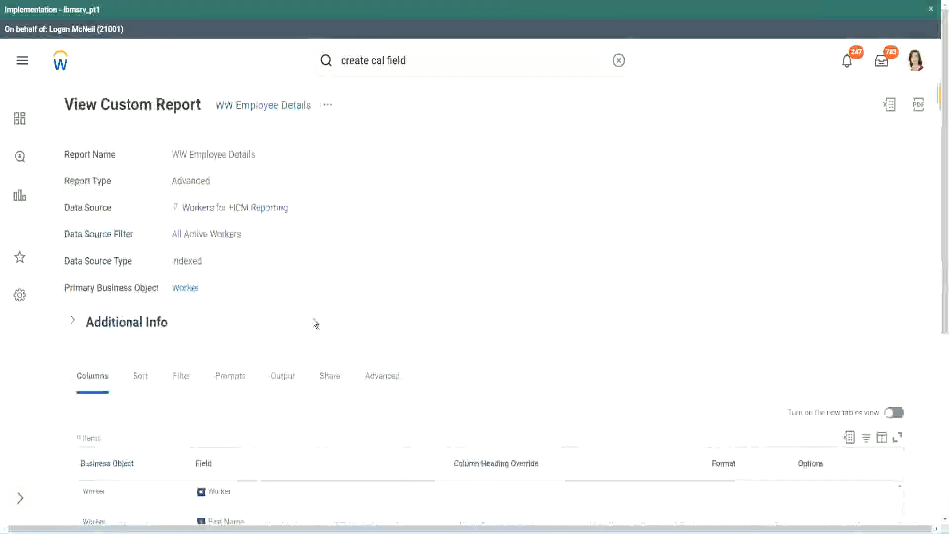
Step: Copy the field name "CF-WW-Convert Text To Number-Number of Years from Length of Service" from the WW Employee Details report and use it as the Source Field
{"action": "scroll", "coordinate": [317, 322], "scroll_direction": "down", "scroll_amount": 5}
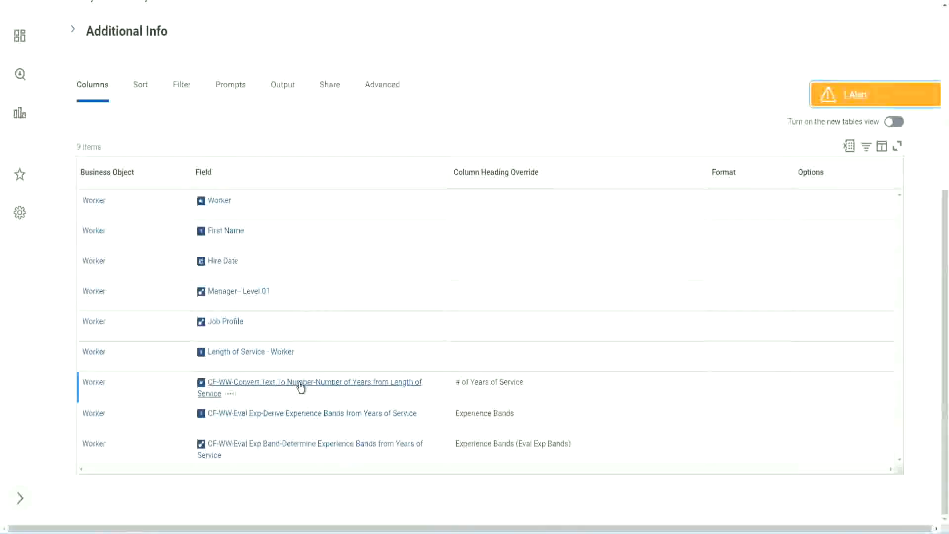
{"action": "right_click", "coordinate": [300, 386]}
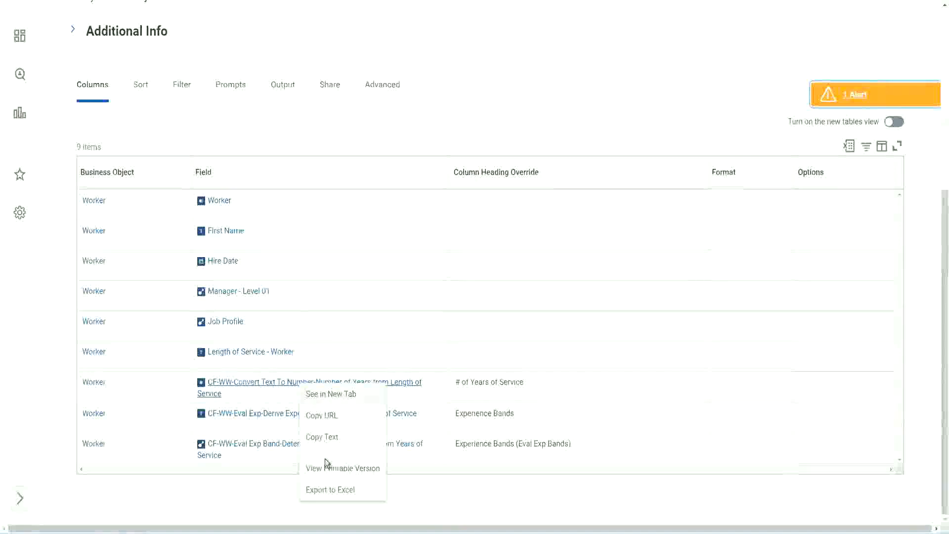
{"action": "left_click", "coordinate": [322, 437]}
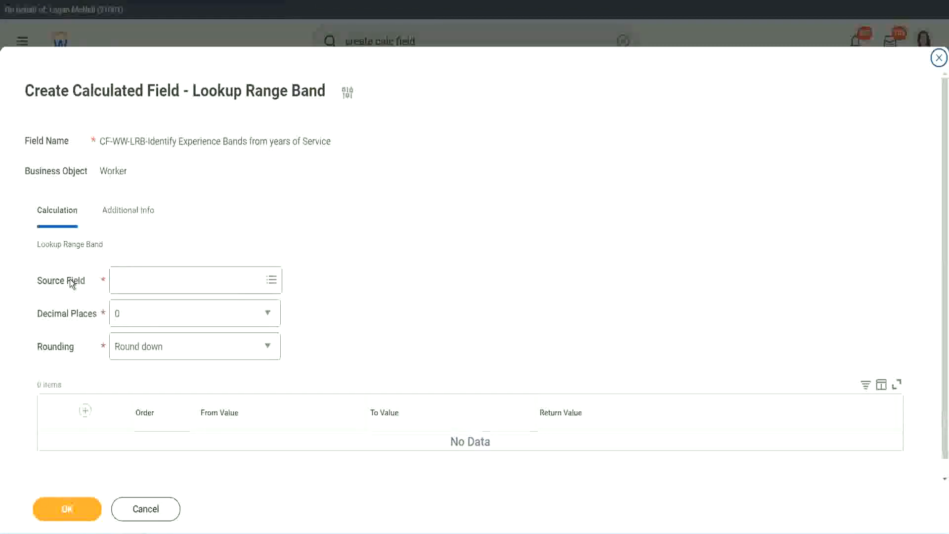
{"action": "left_click", "coordinate": [147, 281]}
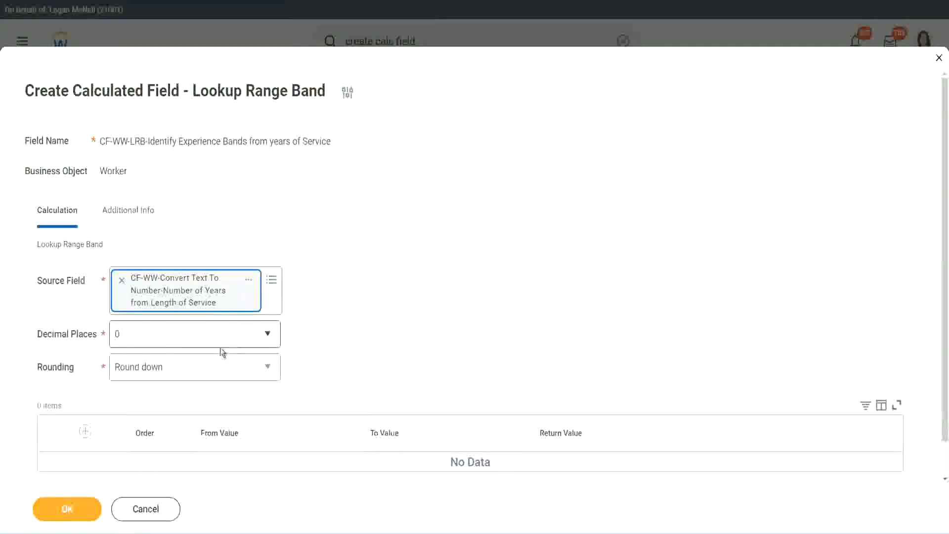
Step: Keep Decimal Places at 0 and set Rounding to Round for the range band lookup
{"action": "left_click", "coordinate": [185, 340]}
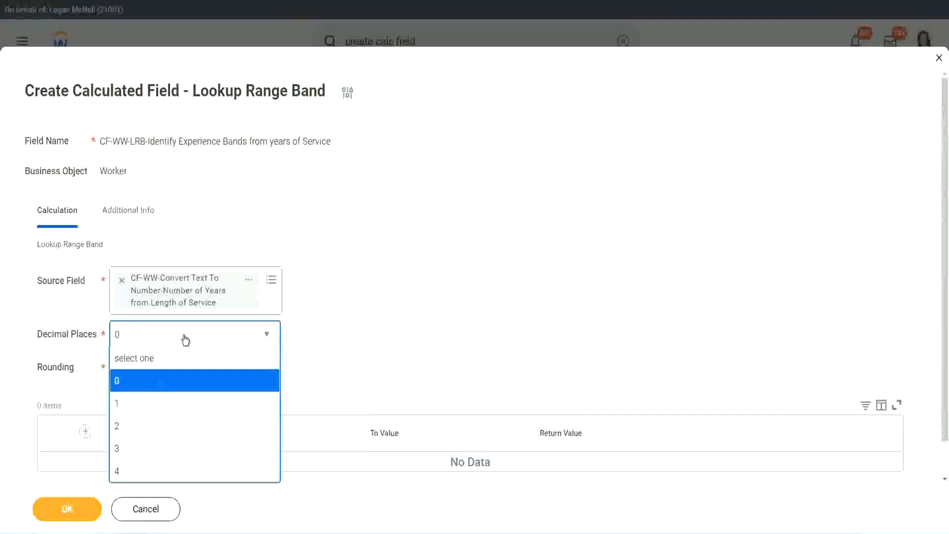
{"action": "left_click", "coordinate": [370, 328]}
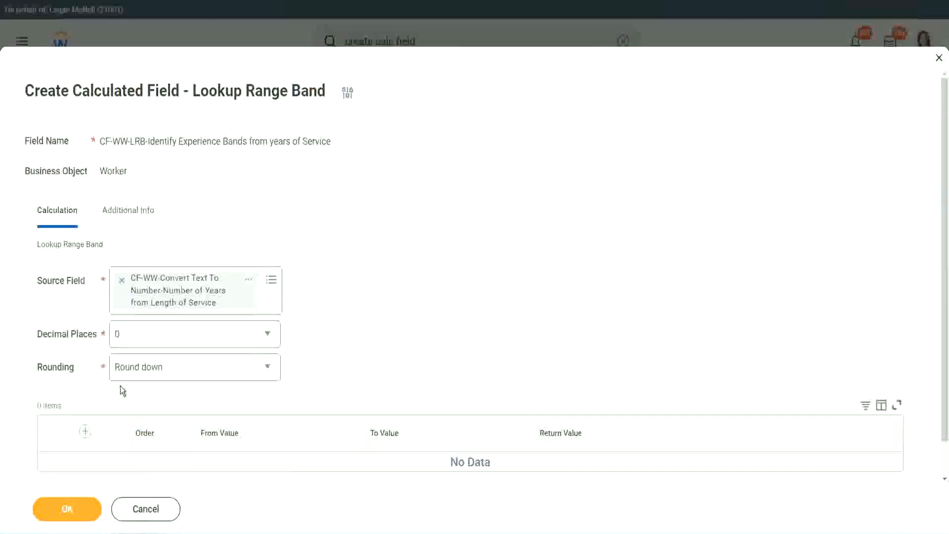
{"action": "left_click", "coordinate": [152, 371]}
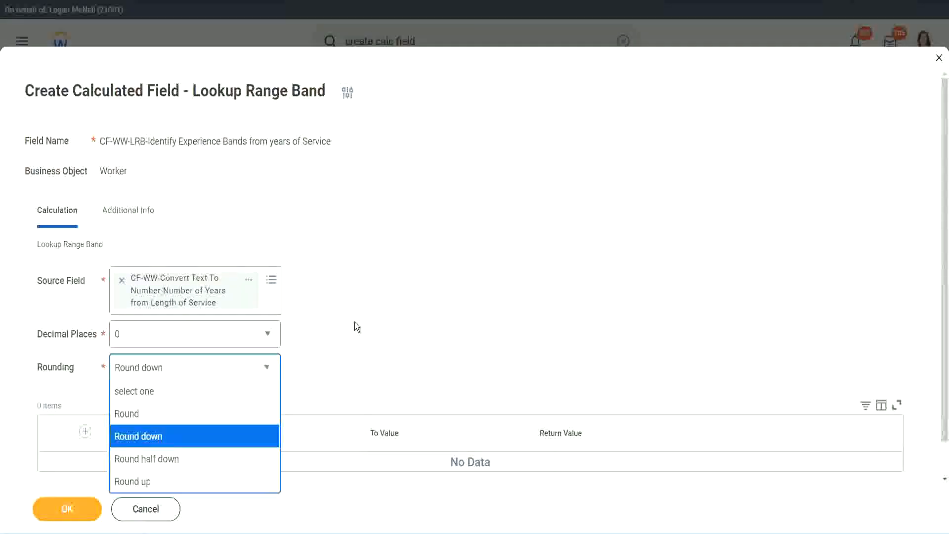
{"action": "left_click", "coordinate": [334, 363]}
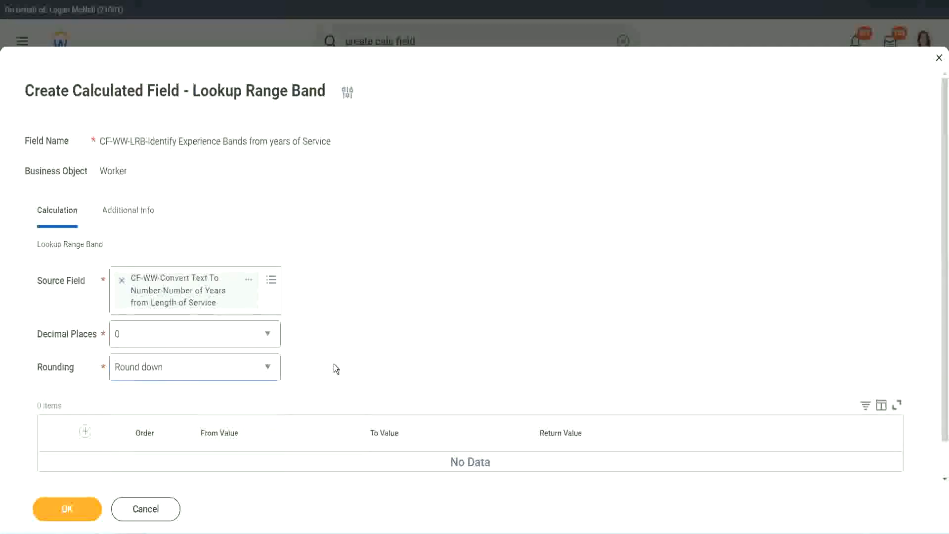
{"action": "left_click", "coordinate": [160, 366]}
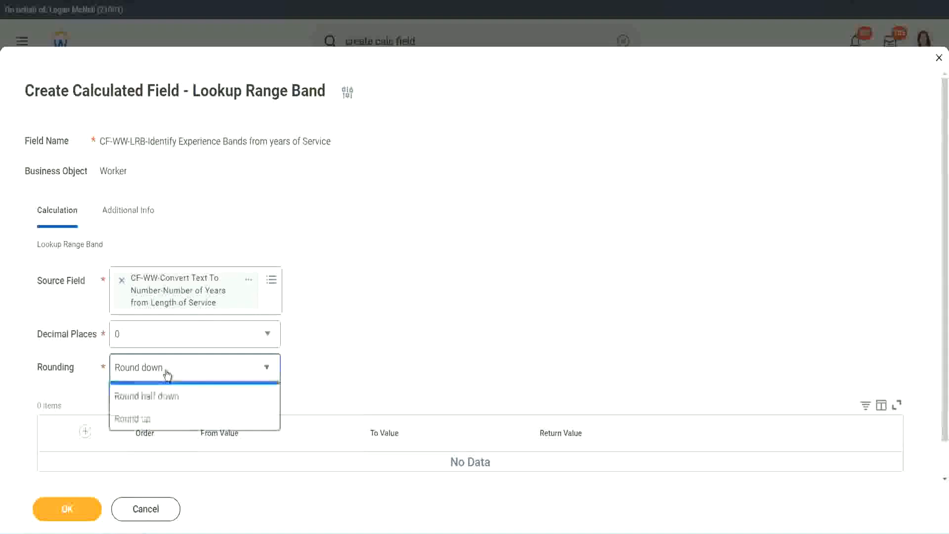
{"action": "left_click", "coordinate": [157, 414]}
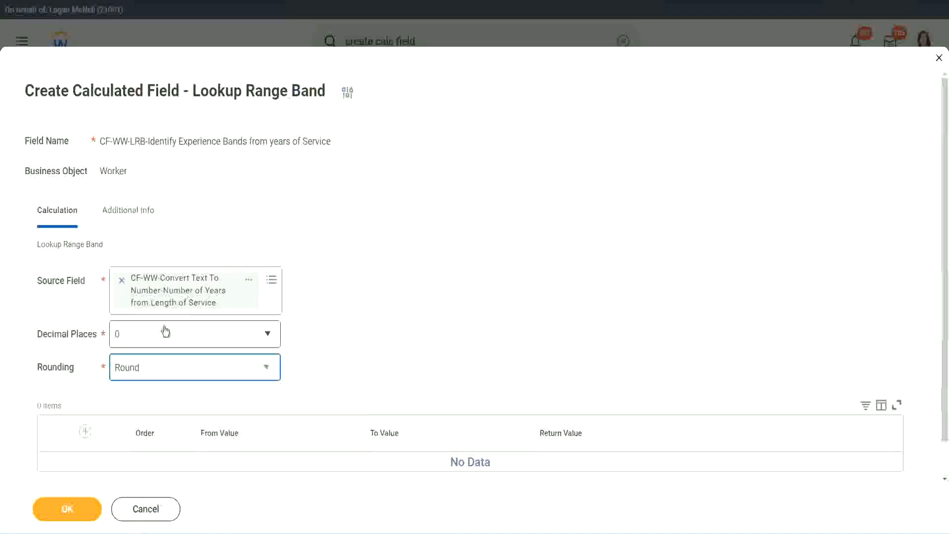
Step: Add a first range row from 0 to 7 with the return value "Amateur"
{"action": "left_click", "coordinate": [87, 432]}
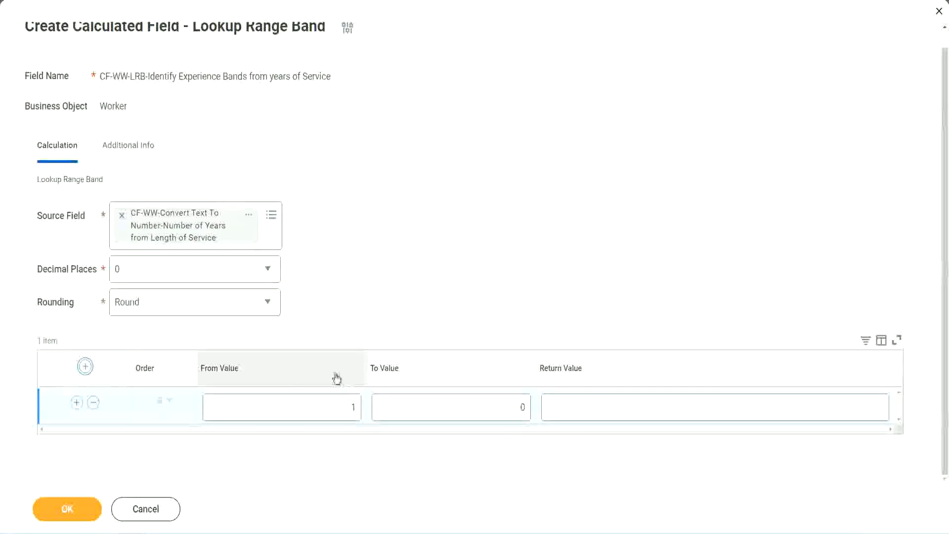
{"action": "left_click", "coordinate": [349, 418]}
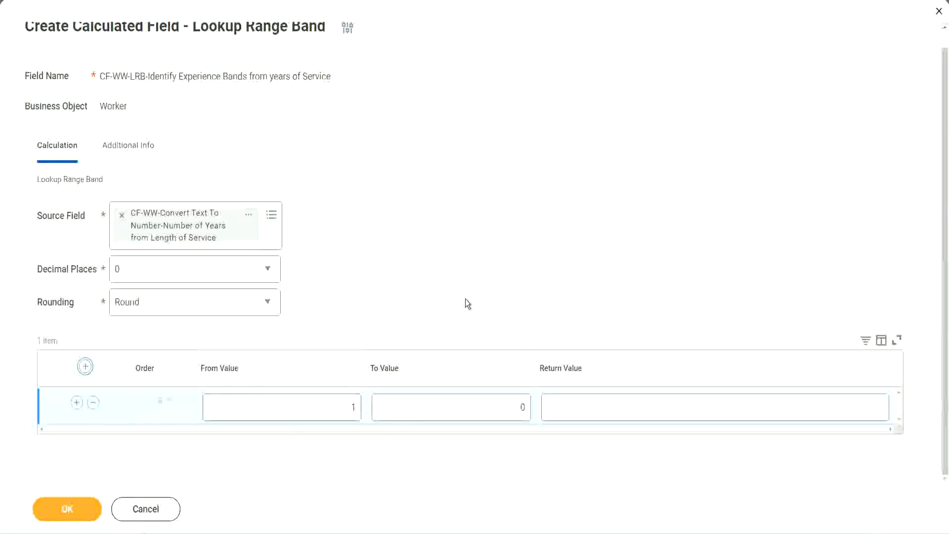
{"action": "left_click", "coordinate": [347, 410]}
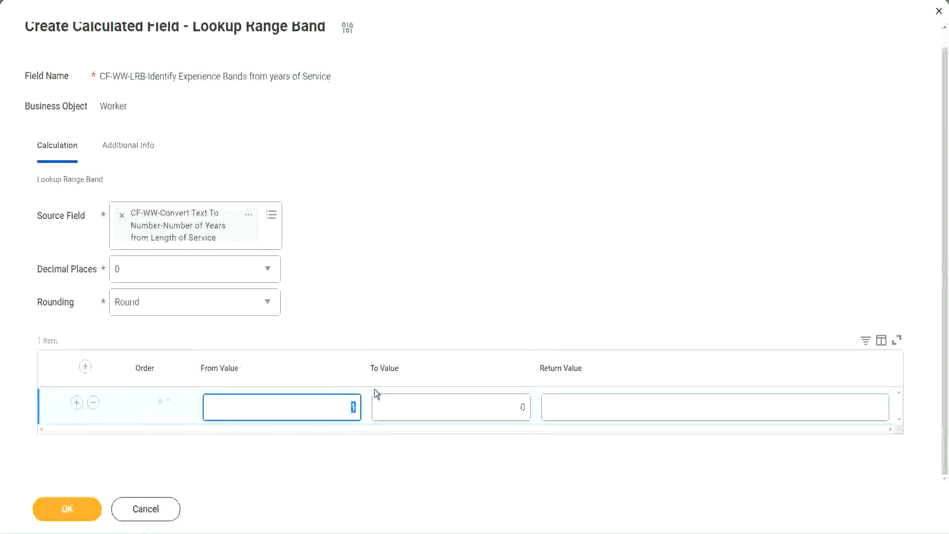
{"action": "type", "text": "0"}
{"action": "key", "text": "Tab"}
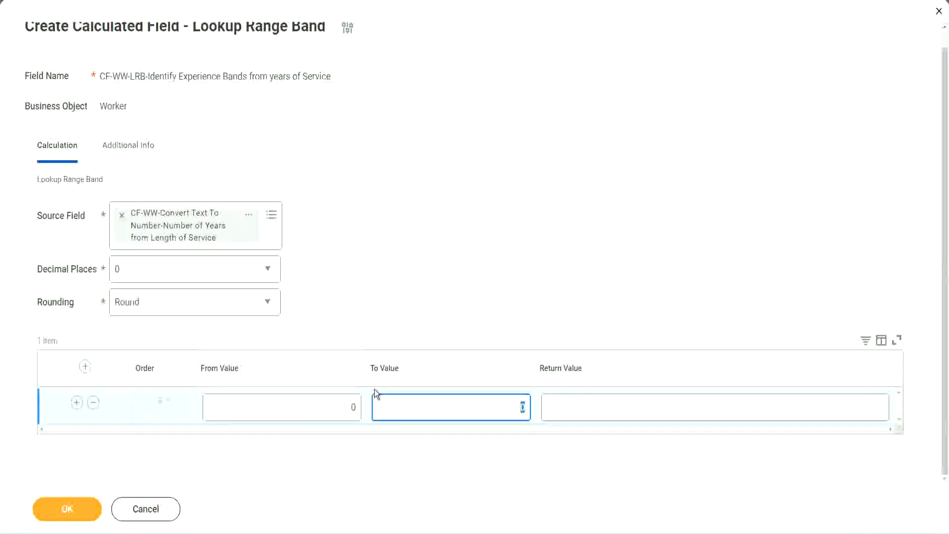
{"action": "type", "text": "7"}
{"action": "key", "text": "Tab"}
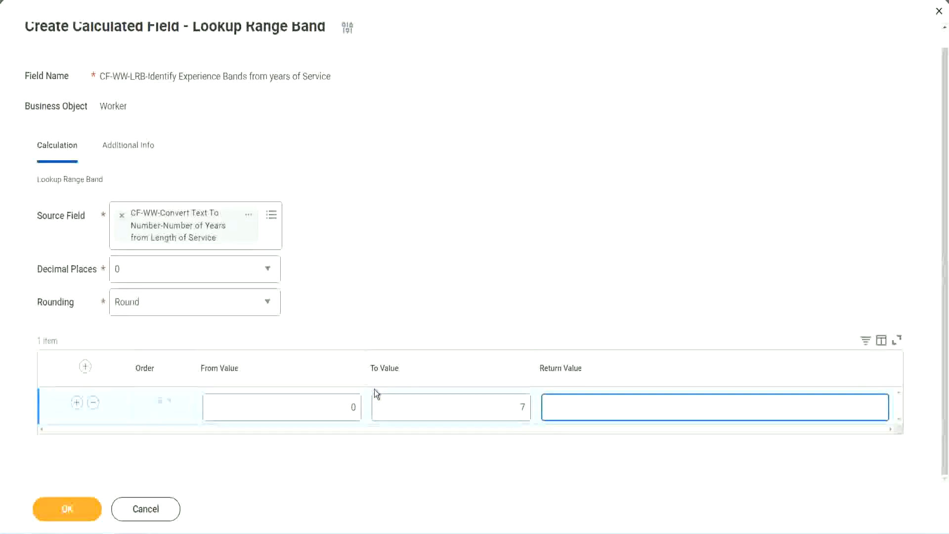
{"action": "type", "text": "Amateur"}
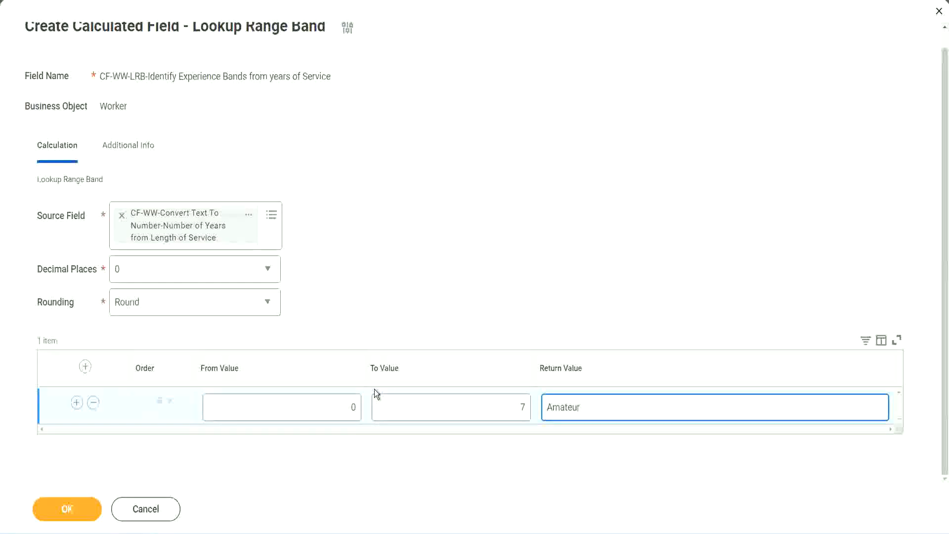
{"action": "left_click", "coordinate": [328, 415]}
{"action": "left_click", "coordinate": [508, 399]}
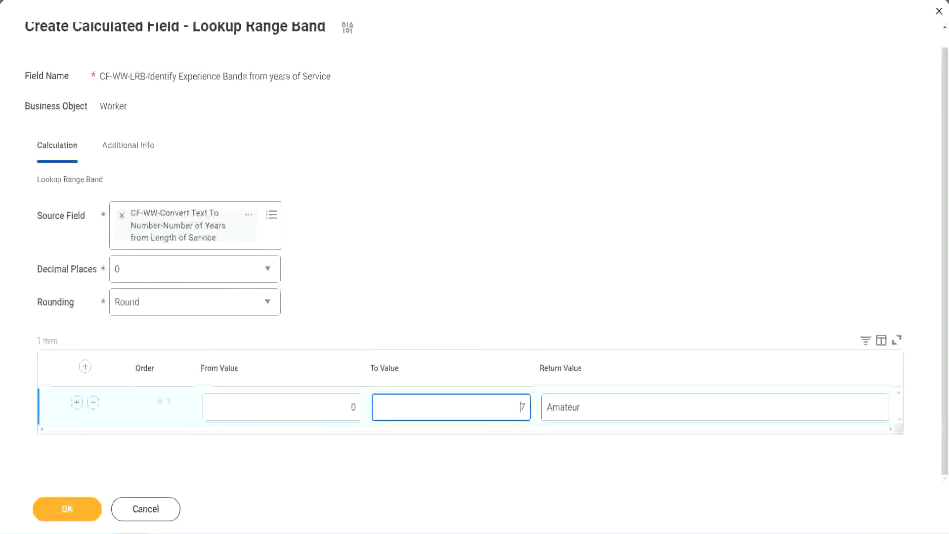
{"action": "left_click_drag", "start_coordinate": [397, 344], "coordinate": [237, 246]}
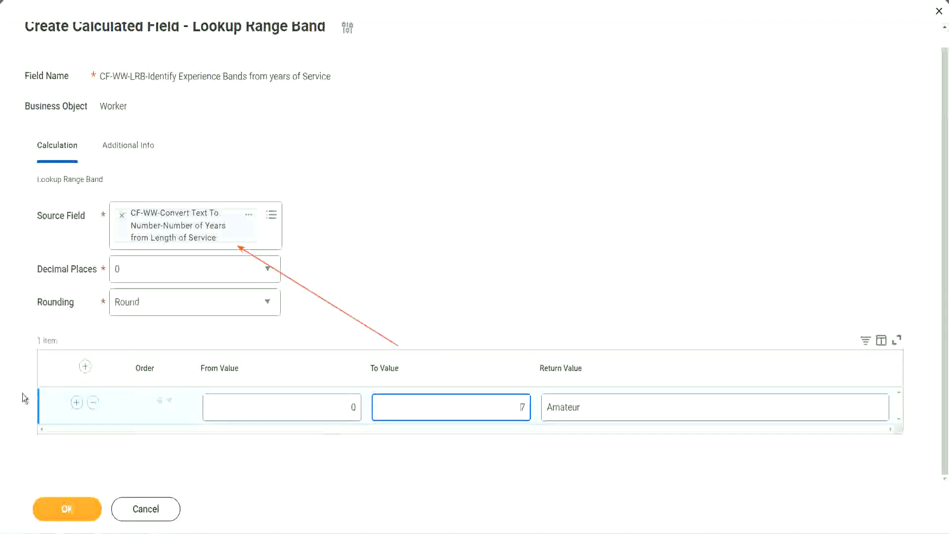
Step: Add a second range row from 8 to 15 with the return value "Experienced"
{"action": "left_click", "coordinate": [76, 403]}
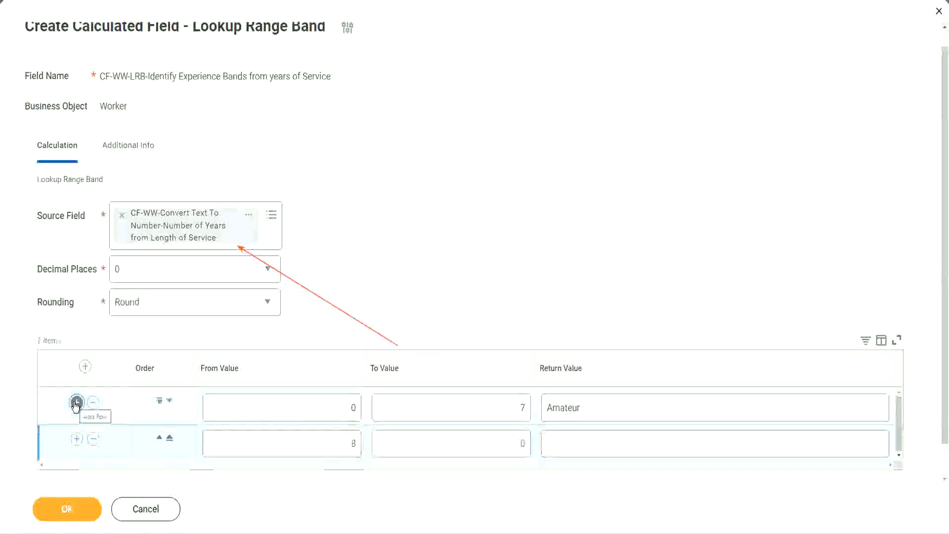
{"action": "left_click", "coordinate": [360, 447]}
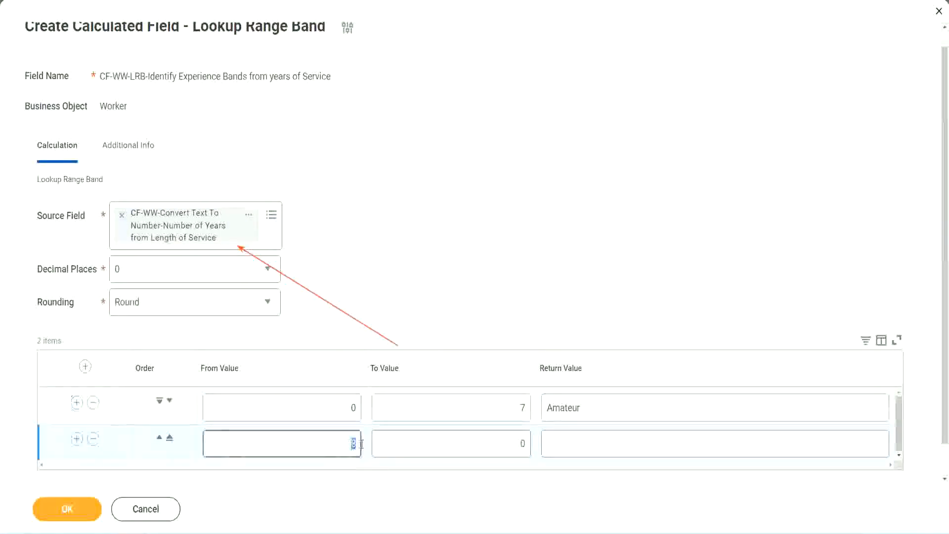
{"action": "left_click", "coordinate": [352, 407]}
{"action": "left_click", "coordinate": [517, 410]}
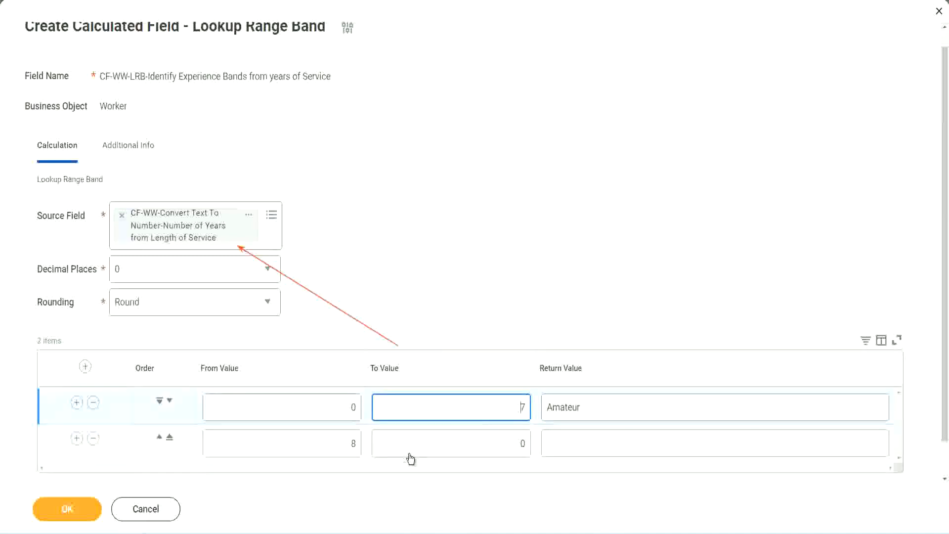
{"action": "left_click", "coordinate": [336, 443]}
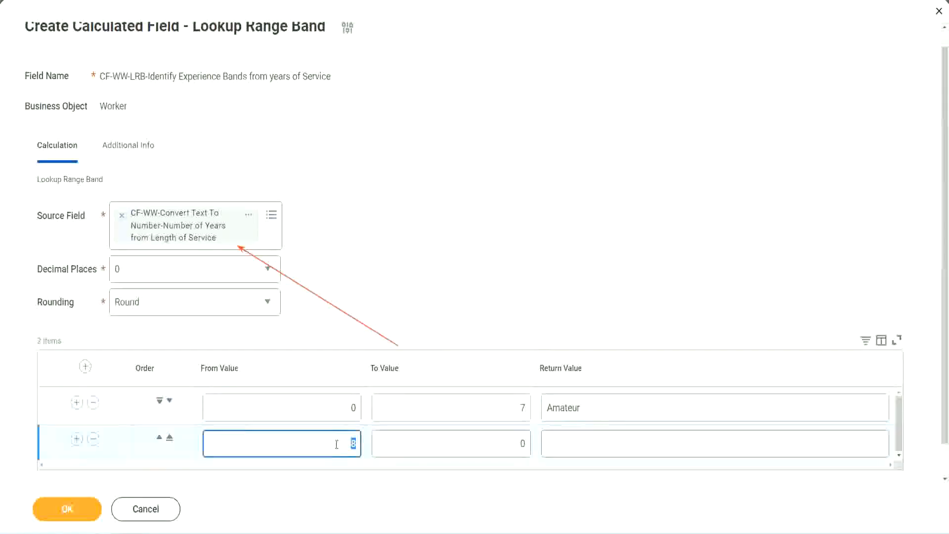
{"action": "left_click", "coordinate": [335, 443]}
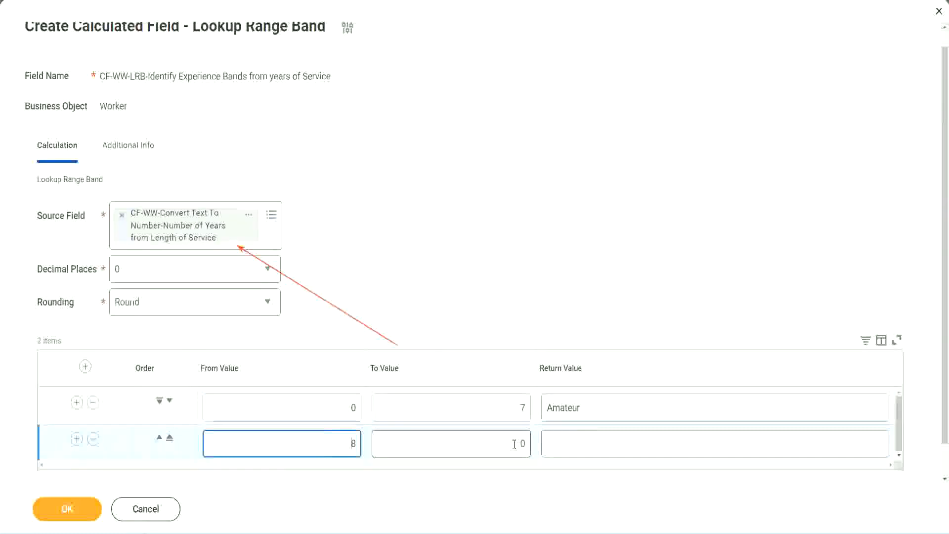
{"action": "left_click", "coordinate": [514, 443]}
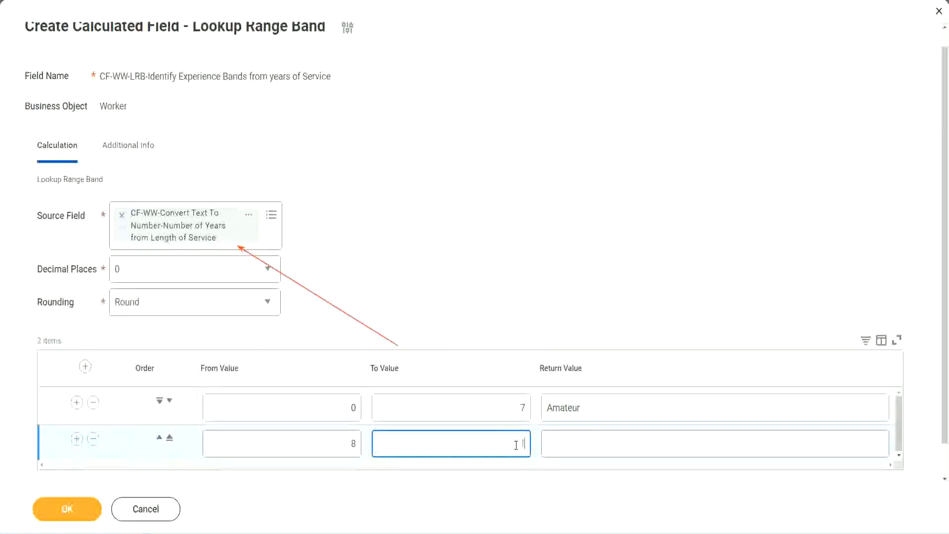
{"action": "type", "text": "15"}
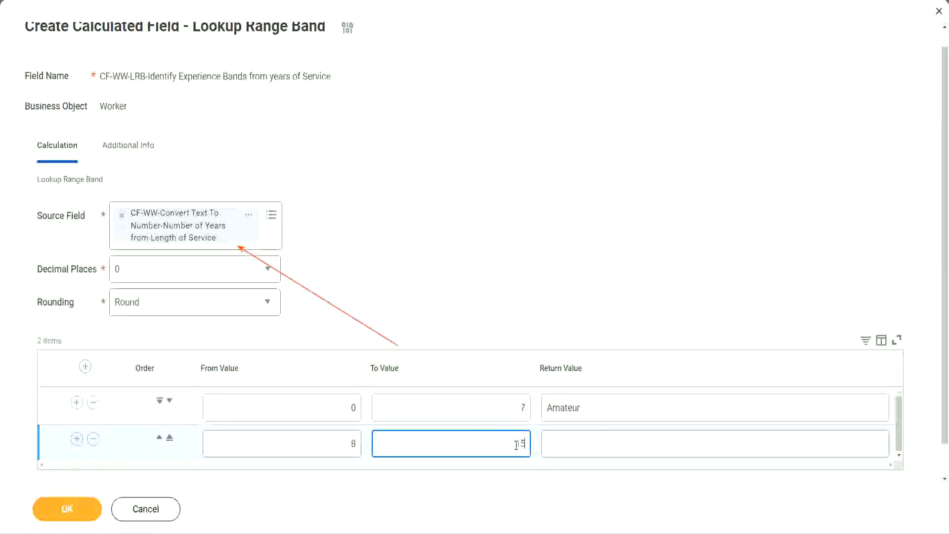
{"action": "left_click", "coordinate": [586, 441]}
{"action": "type", "text": "Ex"}
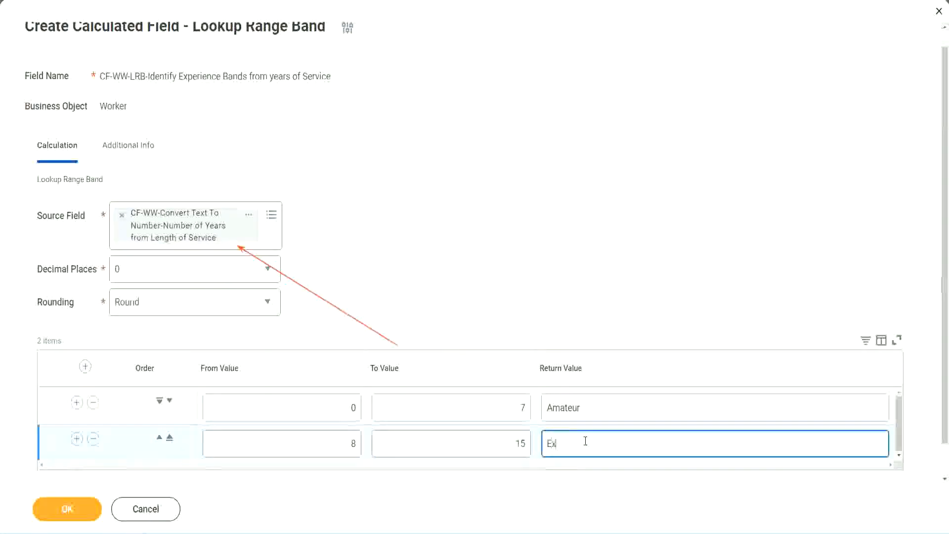
{"action": "type", "text": "perienced"}
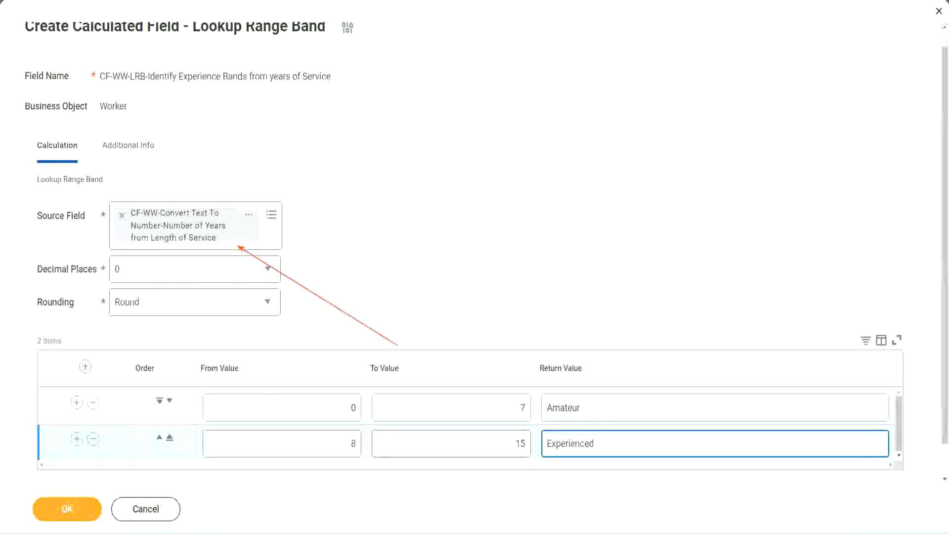
Step: Add a third range row from 16 to 30 with the return value "Senior"
{"action": "left_click", "coordinate": [76, 438]}
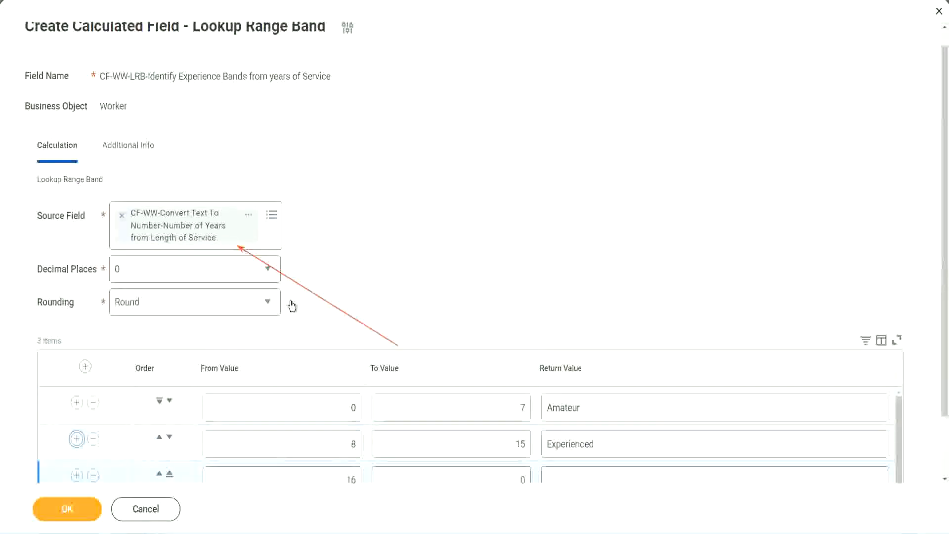
{"action": "scroll", "coordinate": [291, 306], "scroll_direction": "down", "scroll_amount": 2}
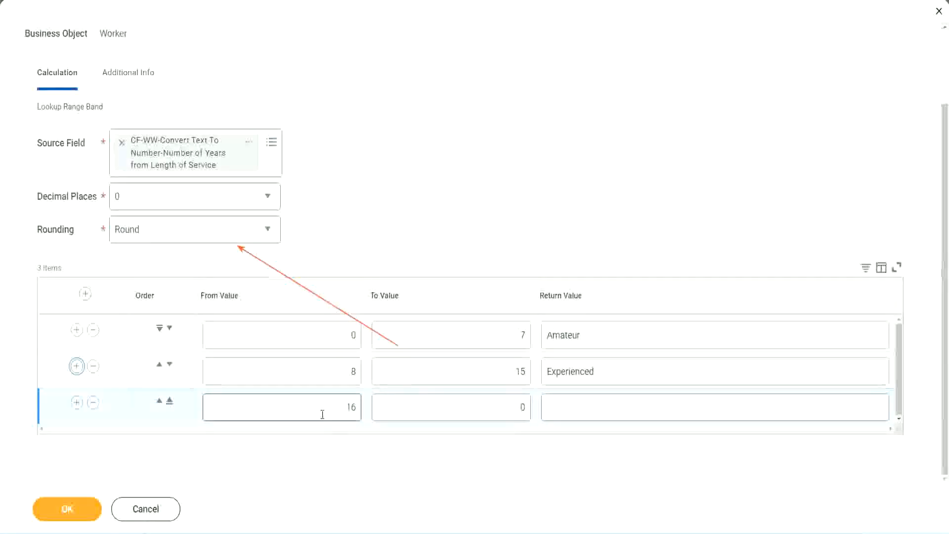
{"action": "left_click", "coordinate": [476, 408]}
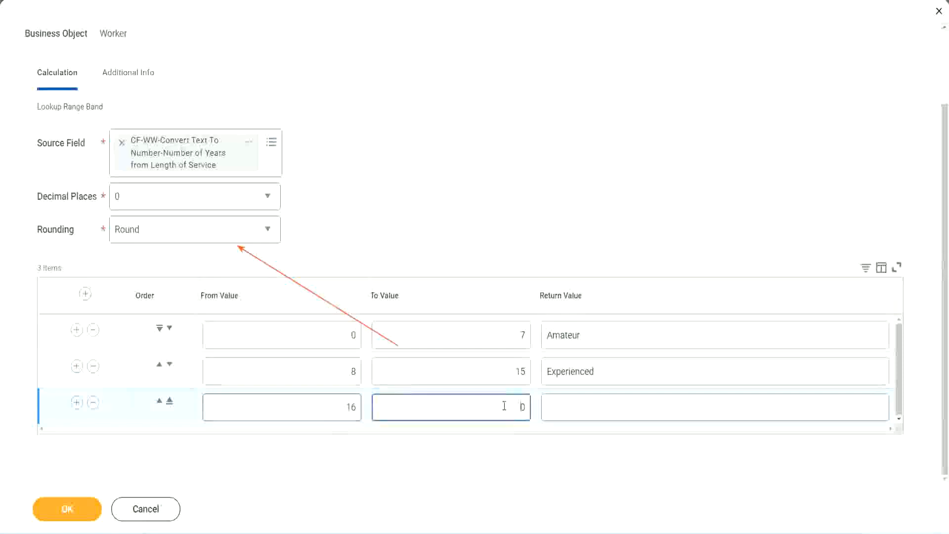
{"action": "type", "text": "3"}
{"action": "key", "text": "Tab"}
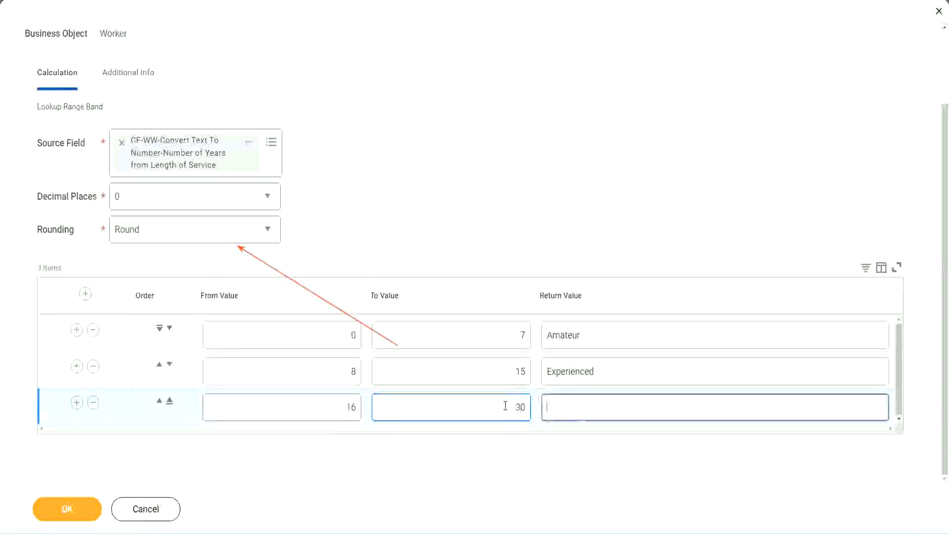
{"action": "type", "text": "L"}
{"action": "key", "text": "BackSpace"}
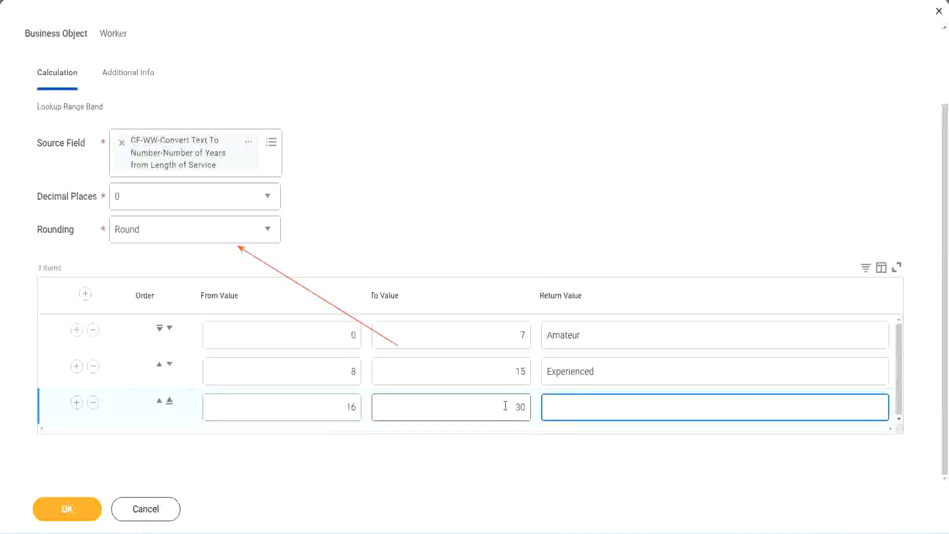
{"action": "type", "text": "Senior"}
Step: Add a fourth range row from 31 to 1000 with the return value "Legend"
{"action": "left_click", "coordinate": [76, 402]}
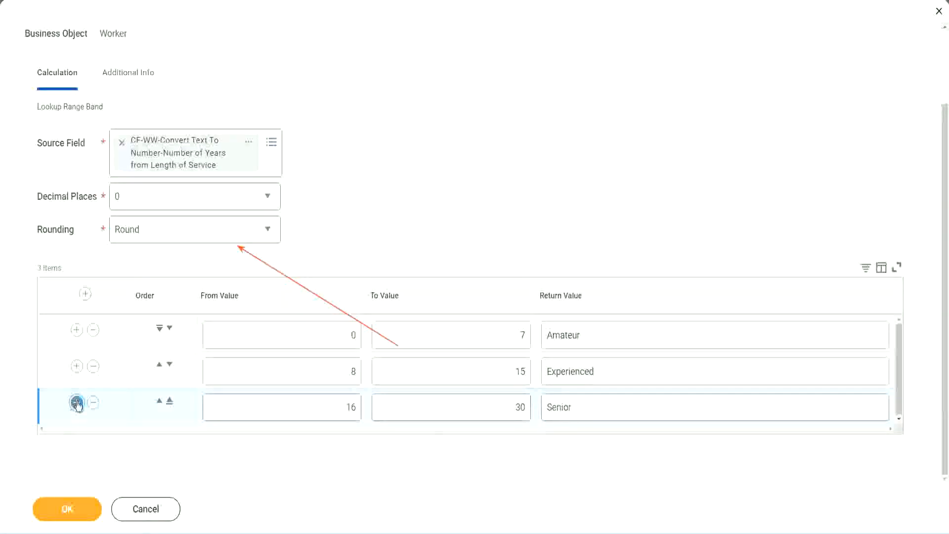
{"action": "left_click", "coordinate": [312, 403]}
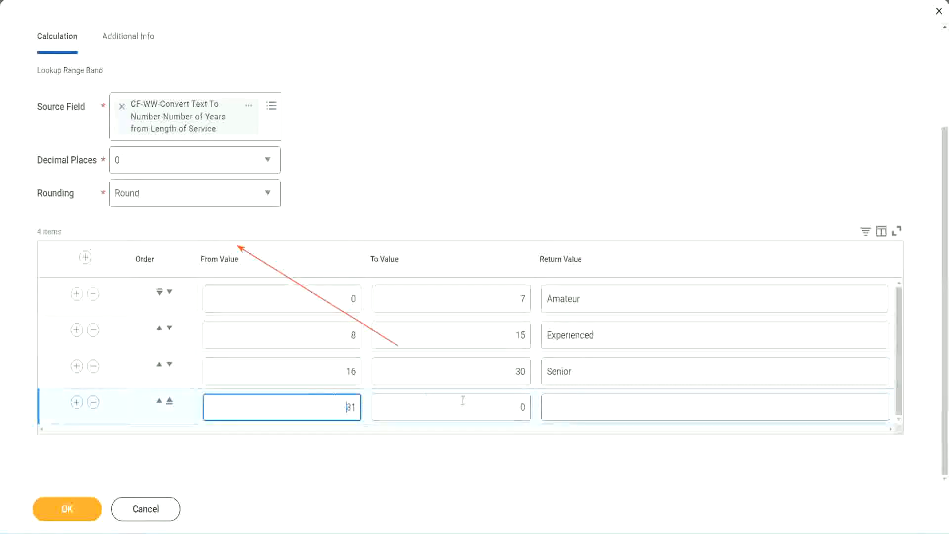
{"action": "left_click", "coordinate": [512, 408]}
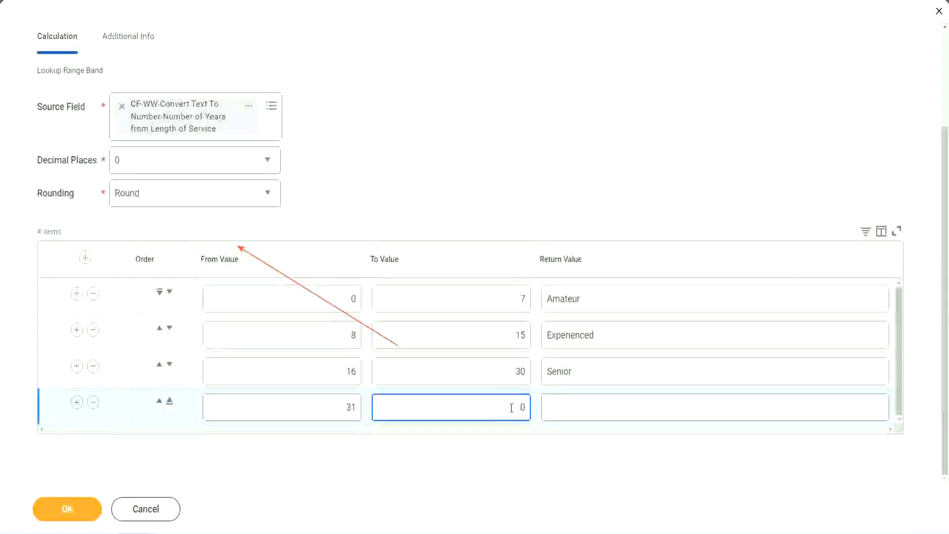
{"action": "type", "text": "1000"}
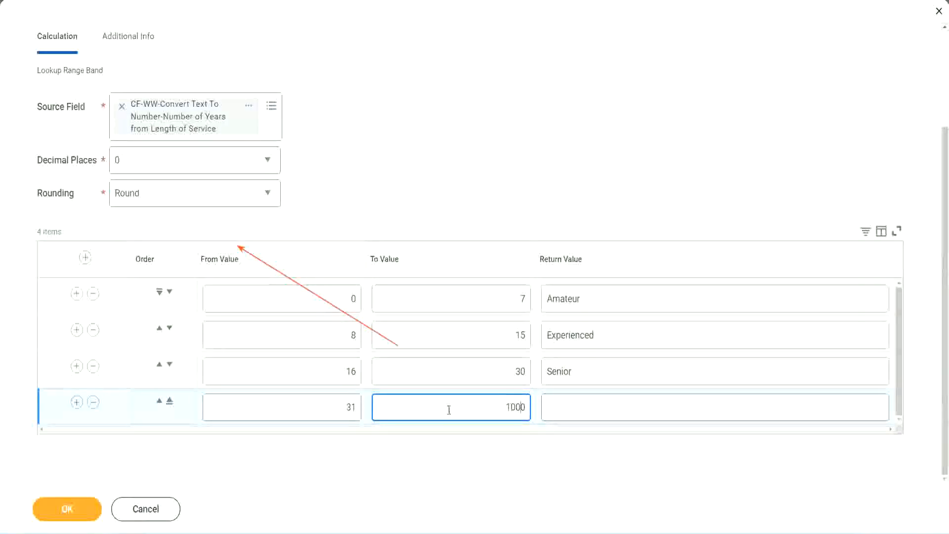
{"action": "left_click_drag", "start_coordinate": [494, 401], "coordinate": [548, 401]}
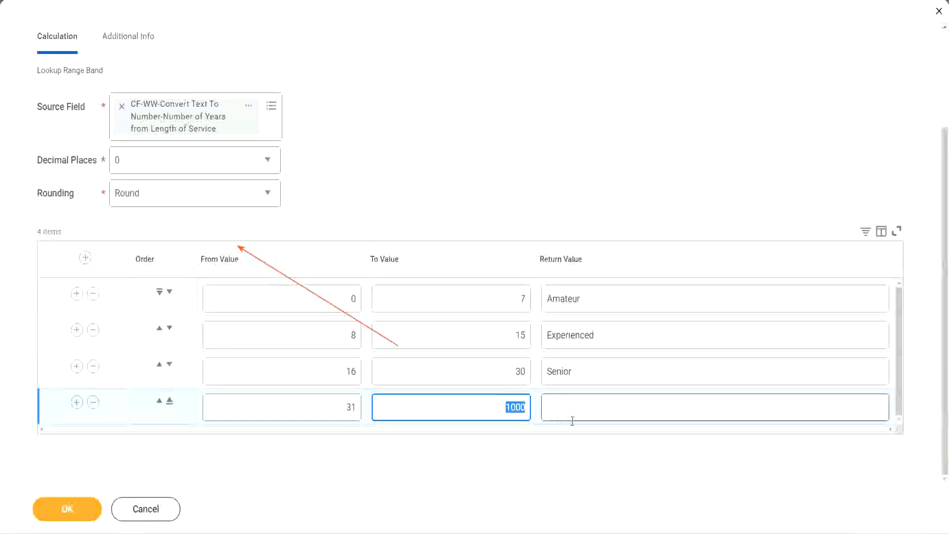
{"action": "left_click", "coordinate": [502, 405]}
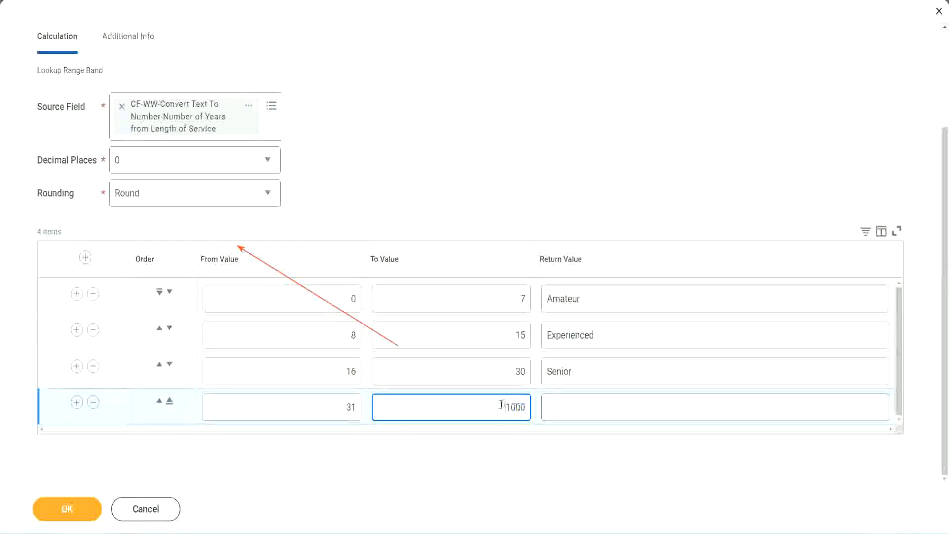
{"action": "left_click_drag", "start_coordinate": [497, 404], "coordinate": [531, 405]}
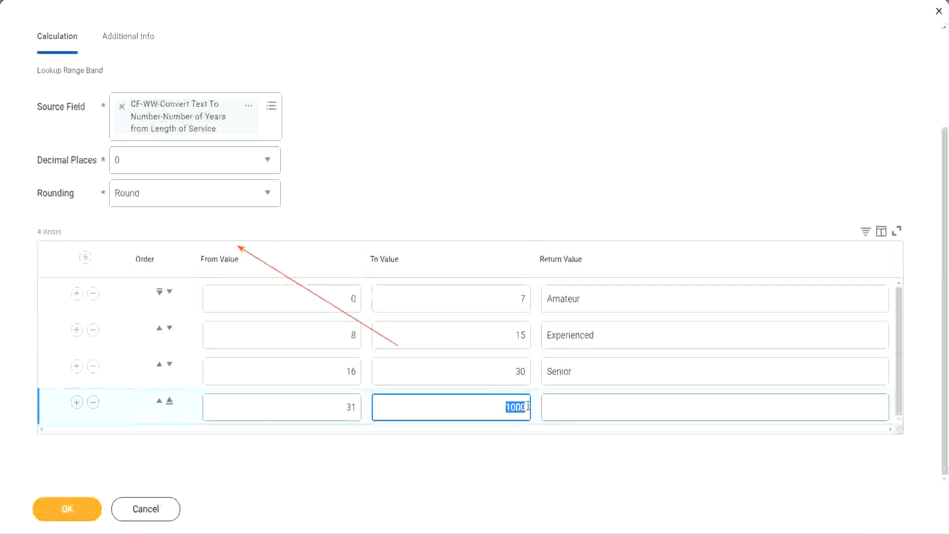
{"action": "left_click", "coordinate": [591, 408]}
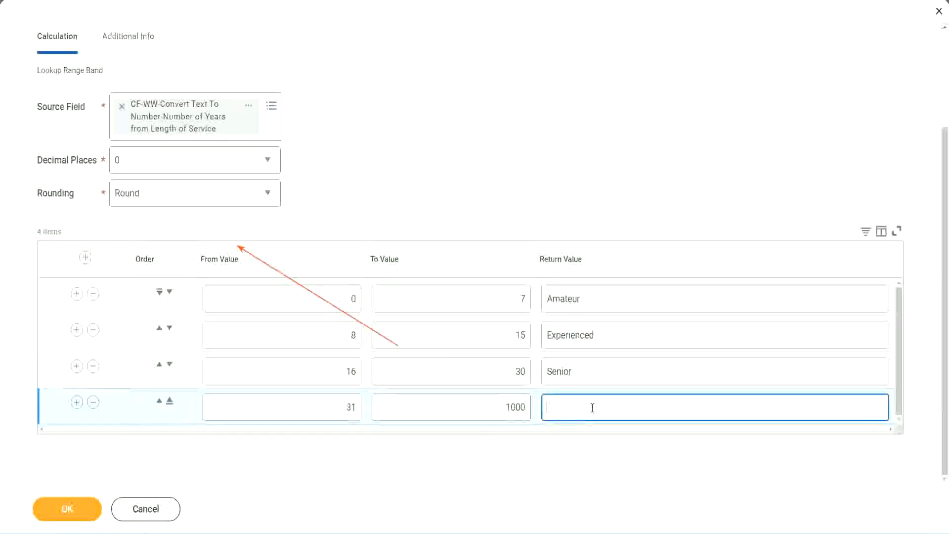
{"action": "type", "text": "Legend"}
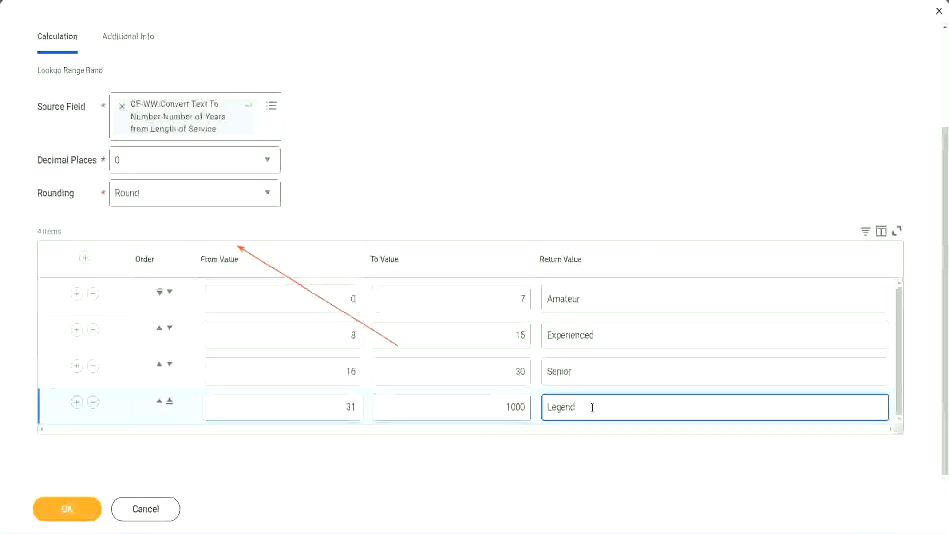
{"action": "left_click", "coordinate": [441, 164]}
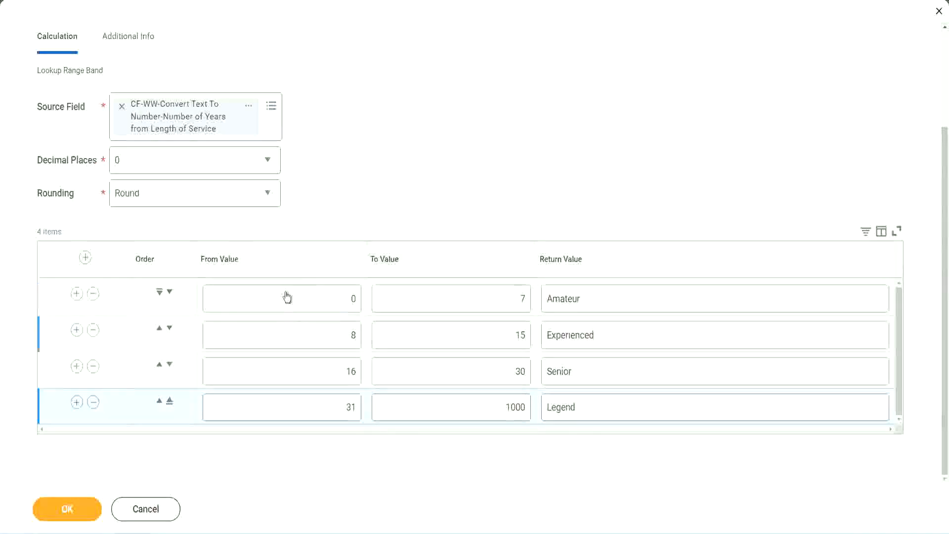
Step: Review the range limits and return values of the four experience bands
{"action": "double_click", "coordinate": [616, 298]}
{"action": "double_click", "coordinate": [613, 336]}
{"action": "double_click", "coordinate": [599, 379]}
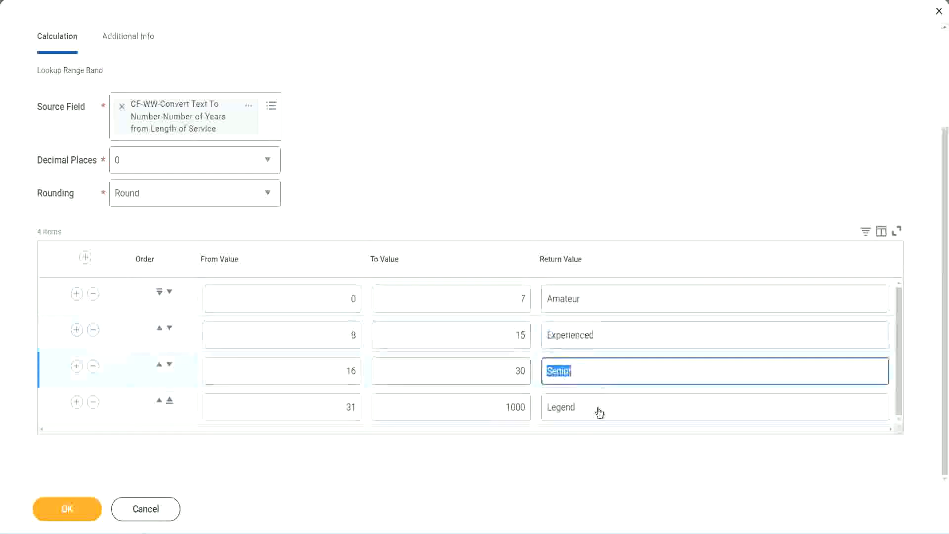
{"action": "double_click", "coordinate": [598, 407]}
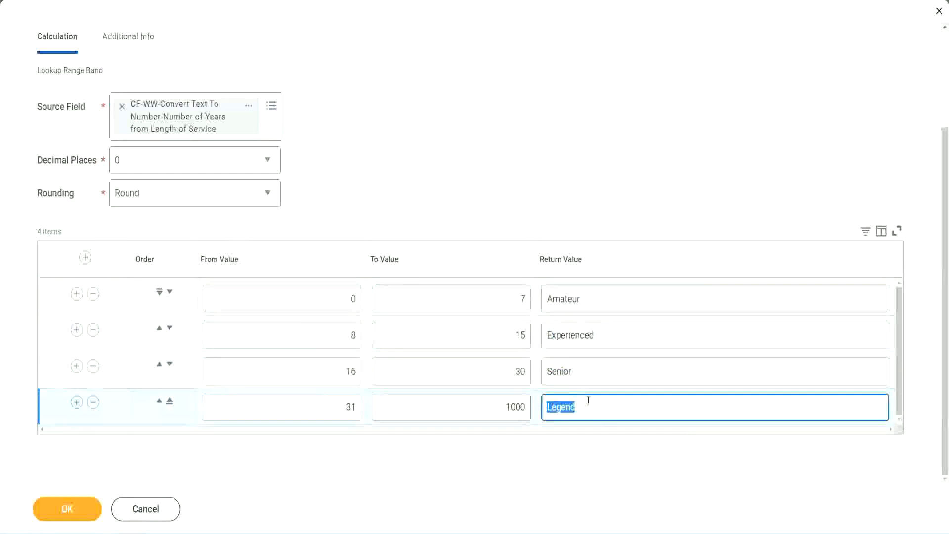
{"action": "double_click", "coordinate": [302, 302]}
{"action": "double_click", "coordinate": [486, 291]}
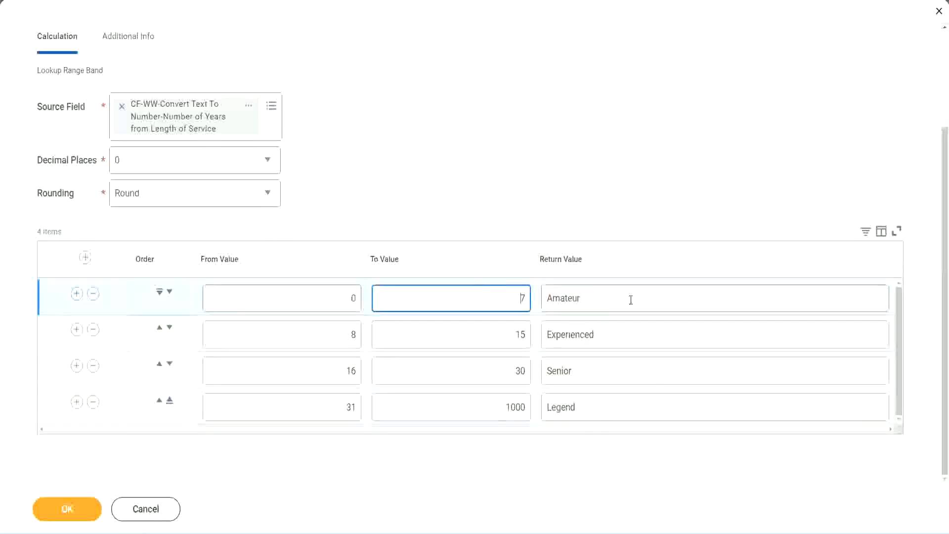
{"action": "double_click", "coordinate": [627, 298]}
{"action": "double_click", "coordinate": [614, 333]}
{"action": "double_click", "coordinate": [603, 378]}
{"action": "double_click", "coordinate": [596, 407]}
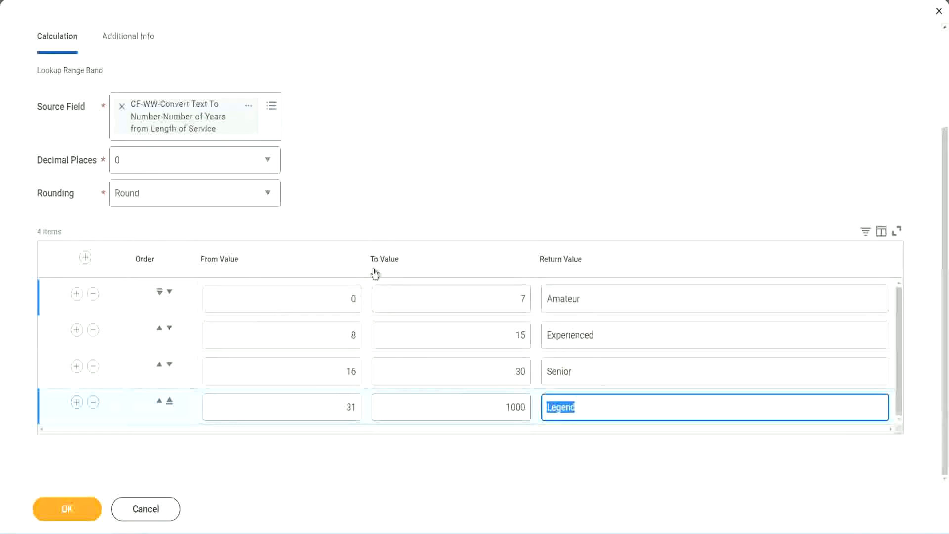
{"action": "left_click", "coordinate": [440, 208]}
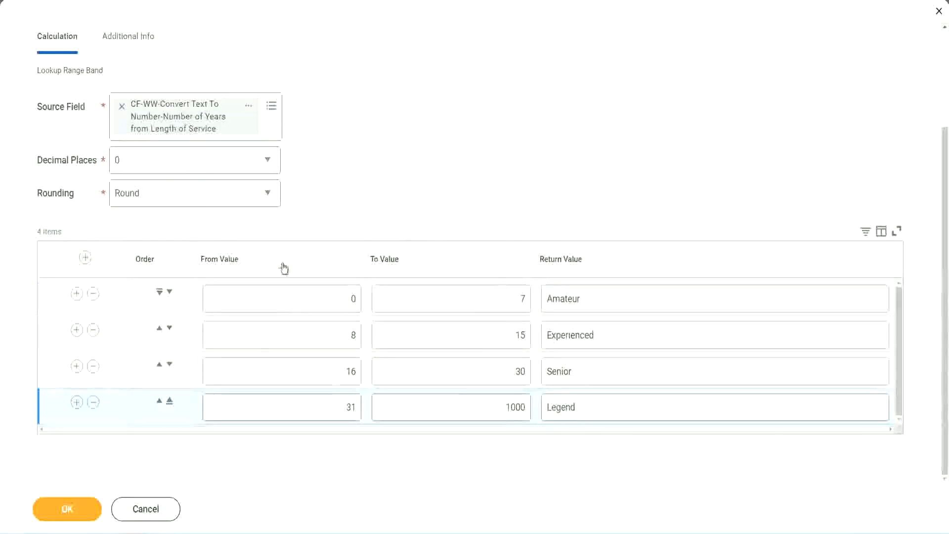
Step: Save the Lookup Range Band calculated field and copy its name from the save confirmation
{"action": "left_click", "coordinate": [65, 507]}
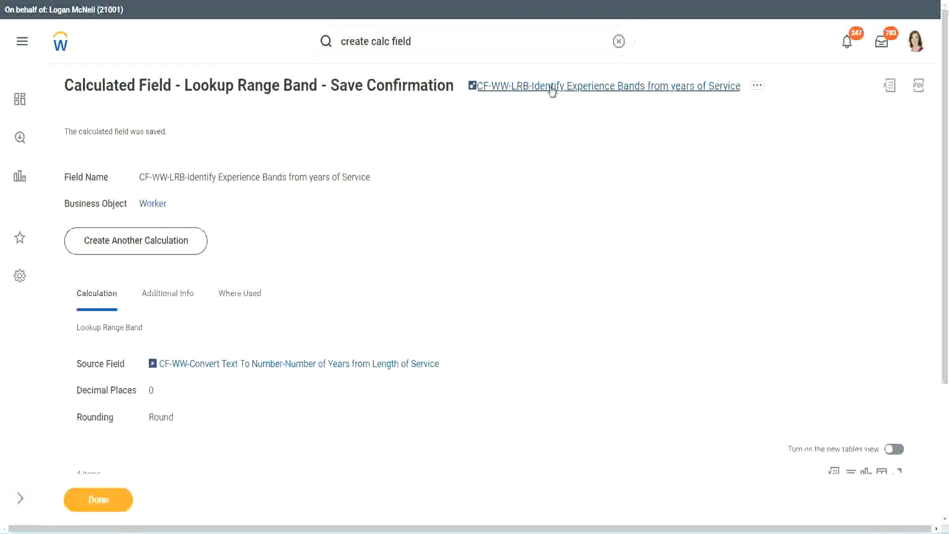
{"action": "right_click", "coordinate": [549, 94]}
{"action": "left_click", "coordinate": [563, 146]}
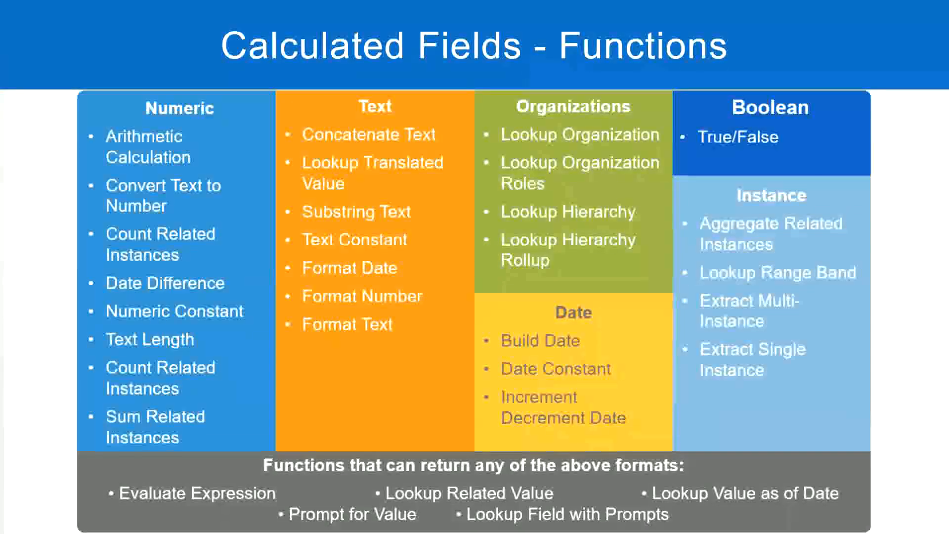
Step: Switch to Notepad++ and add the amount "10,000 USD" a few lines below the Eval Expression notes
{"action": "key", "text": "alt+Tab"}
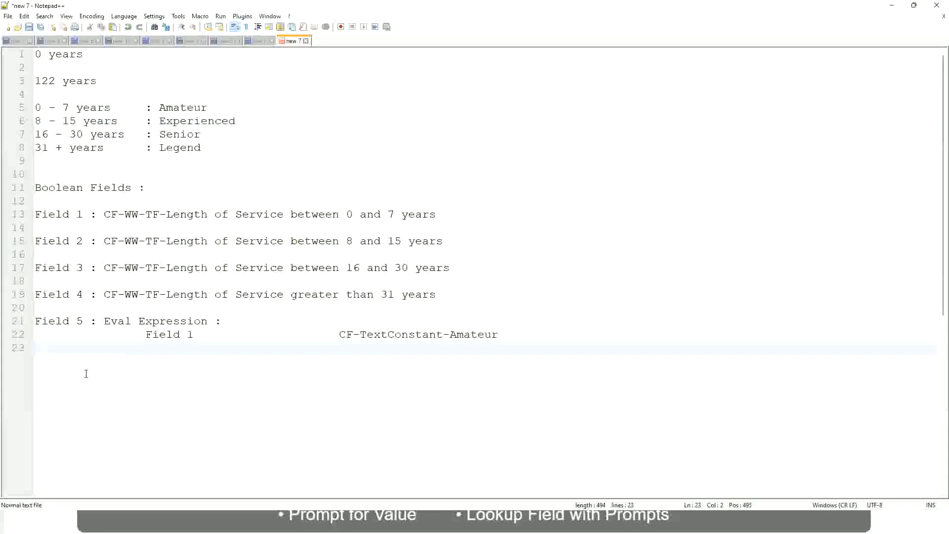
{"action": "key", "text": "Return"}
{"action": "key", "text": "Return"}
{"action": "key", "text": "Return"}
{"action": "key", "text": "BackSpace"}
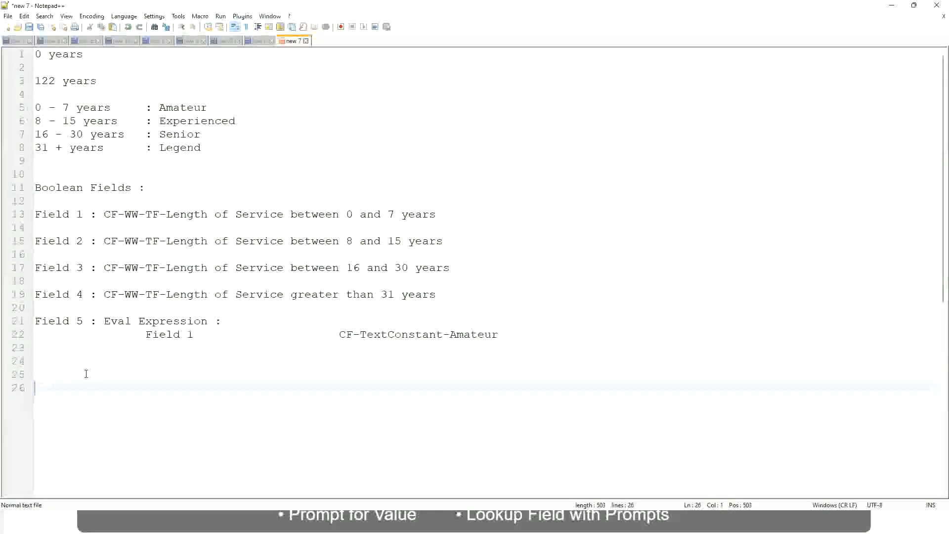
{"action": "type", "text": "10,000 USD"}
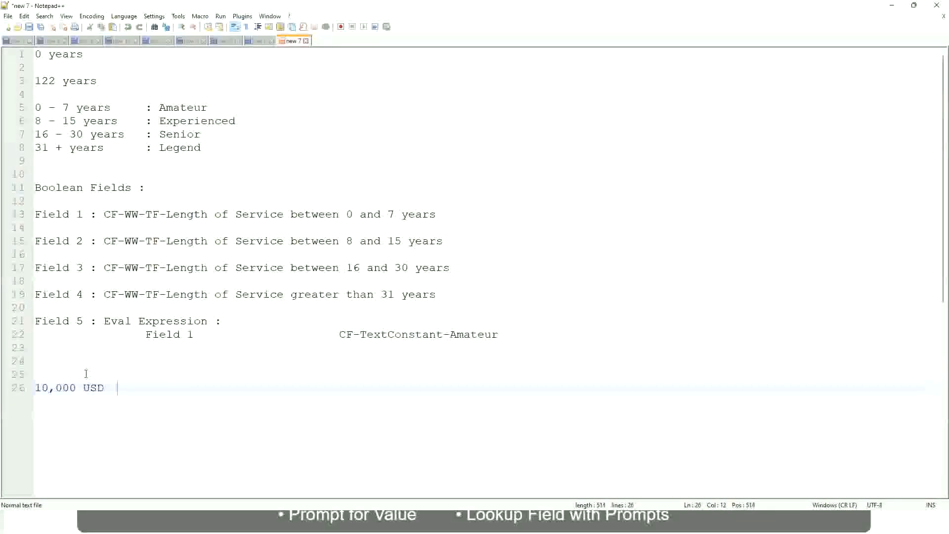
Step: Add the upper amount "1,000,000 USD" on the same line as 10,000 USD, spaced well apart from it
{"action": "key", "text": "Tab"}
{"action": "key", "text": "Tab"}
{"action": "key", "text": "Tab"}
{"action": "key", "text": "Tab"}
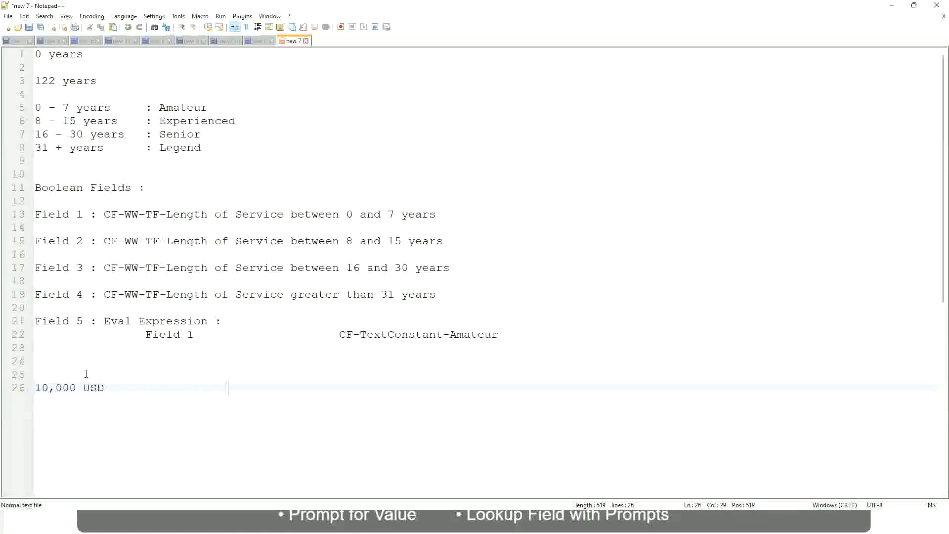
{"action": "type", "text": "1,000,000"}
{"action": "key", "text": "Left"}
{"action": "key", "text": "Left"}
{"action": "key", "text": "Left"}
{"action": "key", "text": "Left"}
{"action": "key", "text": "Left"}
{"action": "key", "text": "Left"}
{"action": "key", "text": "Left"}
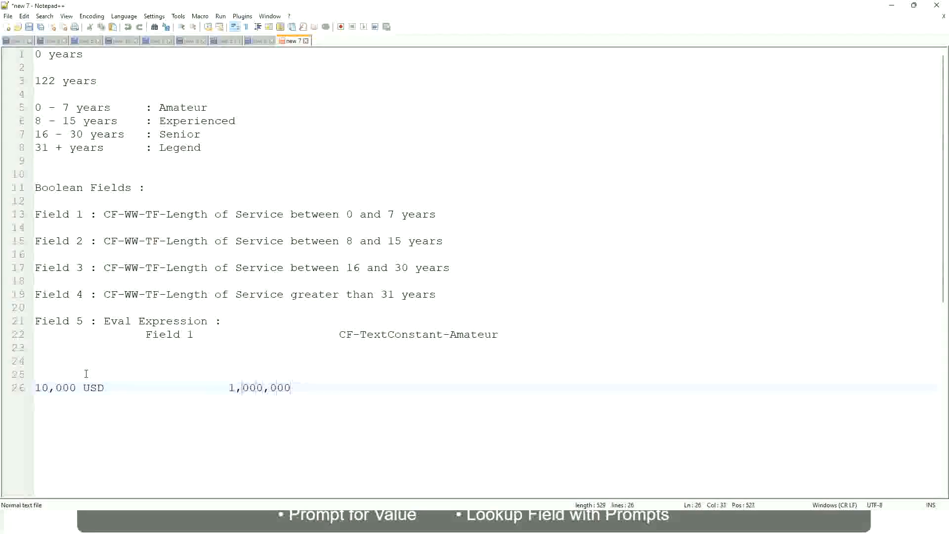
{"action": "key", "text": "Right"}
{"action": "key", "text": "Right"}
{"action": "key", "text": "Right"}
{"action": "key", "text": "Right"}
{"action": "key", "text": "Right"}
{"action": "key", "text": "Right"}
{"action": "key", "text": "Right"}
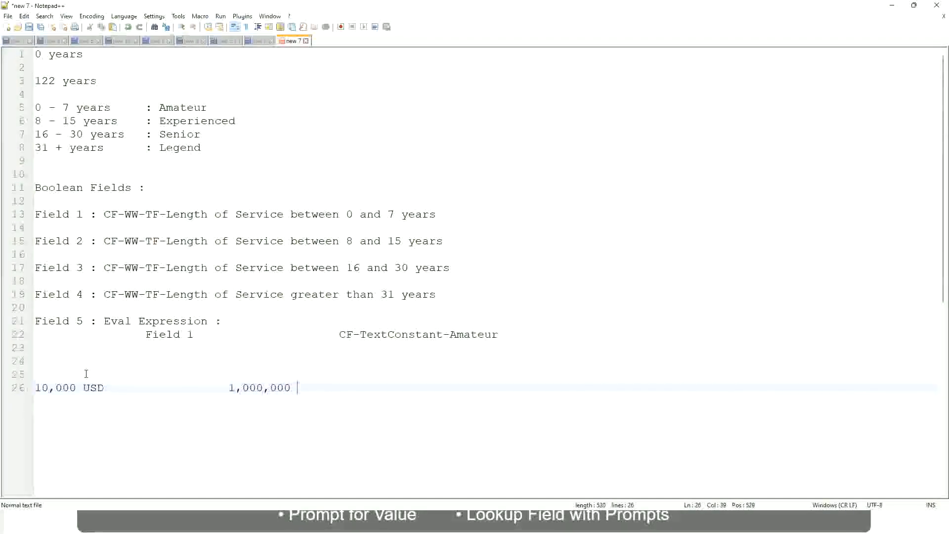
{"action": "type", "text": "USD"}
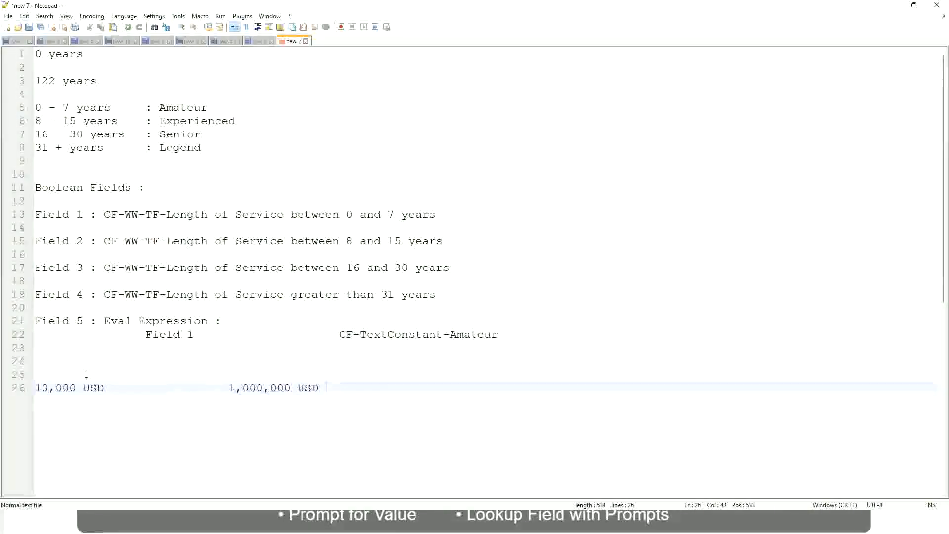
Step: Add the first amount band "10 - 50,000 : Low" below the USD amounts, leaving a blank line between
{"action": "key", "text": "Return"}
{"action": "key", "text": "Return"}
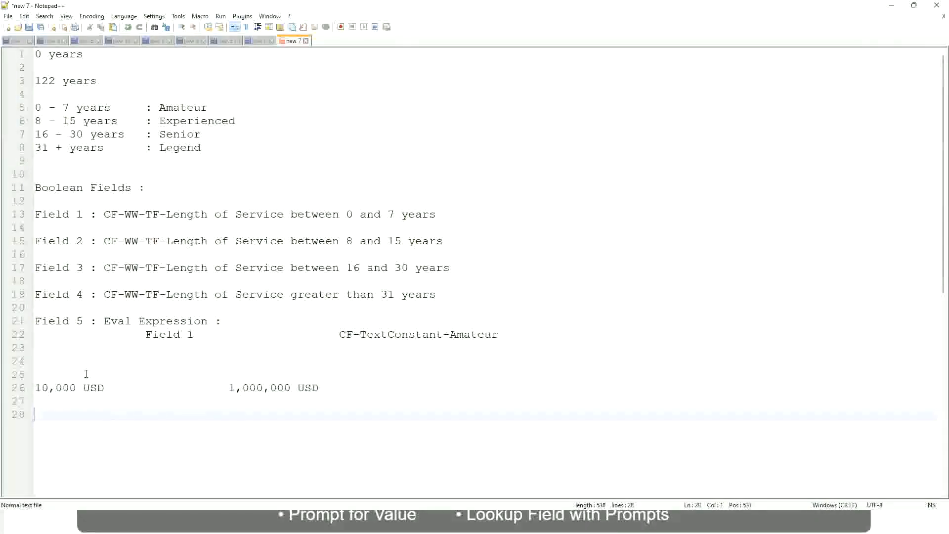
{"action": "type", "text": "10 - 50,000"}
{"action": "key", "text": "Tab"}
{"action": "key", "text": "Tab"}
{"action": "key", "text": "Tab"}
{"action": "key", "text": "Tab"}
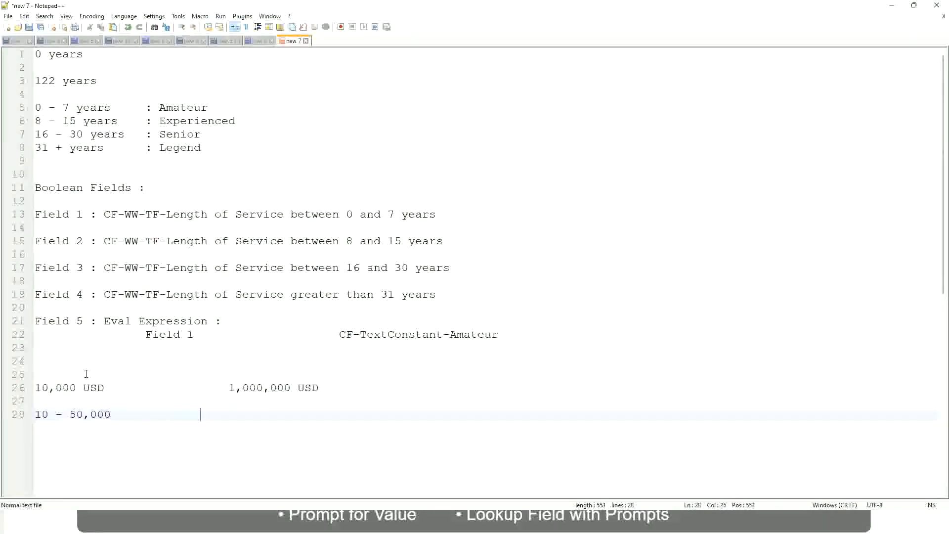
{"action": "type", "text": ": Low"}
Step: Add the second band "50,001 - 150,000 : Medium" directly under the Low band, with its label aligned
{"action": "key", "text": "Return"}
{"action": "key", "text": "Return"}
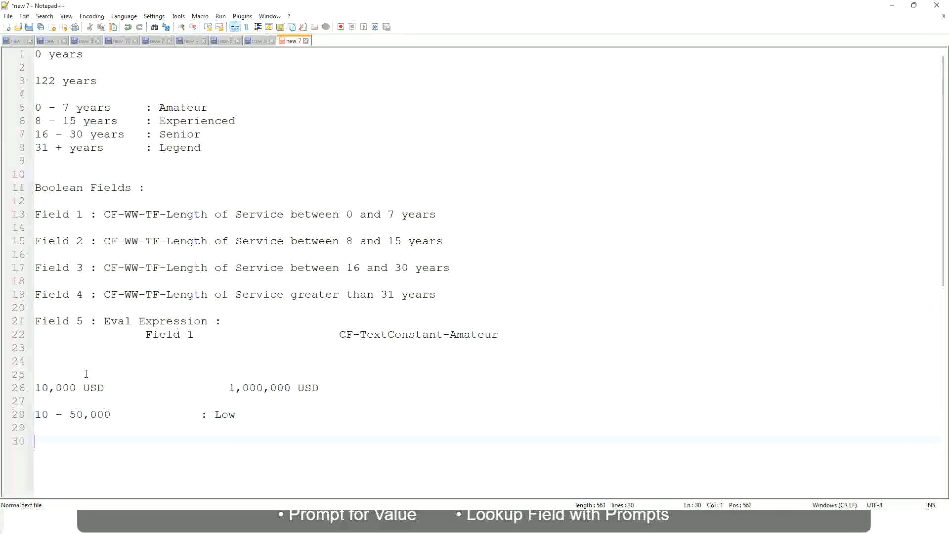
{"action": "key", "text": "Up"}
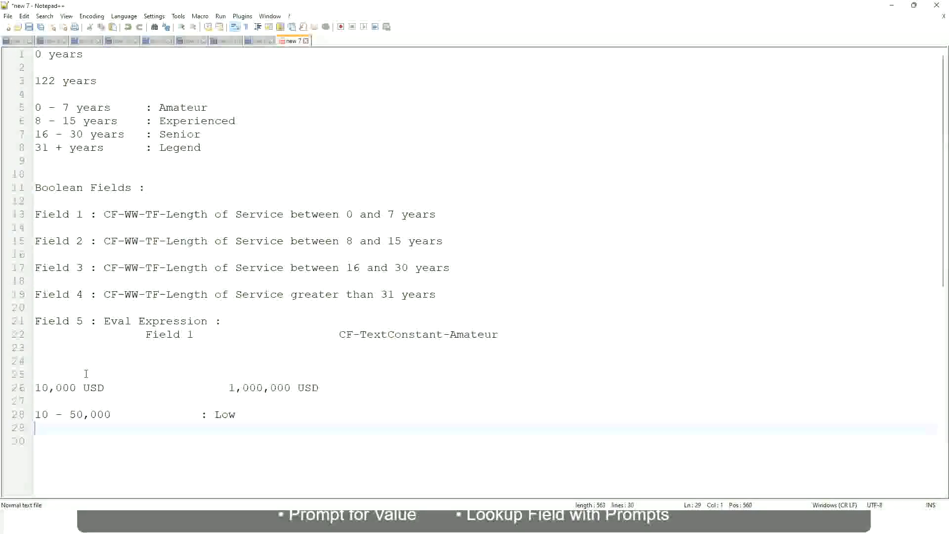
{"action": "type", "text": "50,001 "}
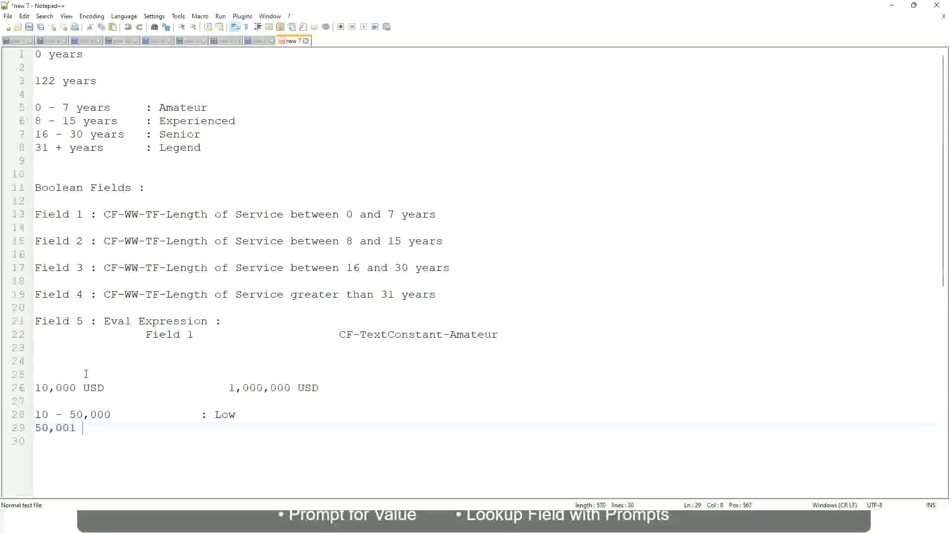
{"action": "type", "text": "- 150,000"}
{"action": "key", "text": "Tab"}
{"action": "key", "text": "Tab"}
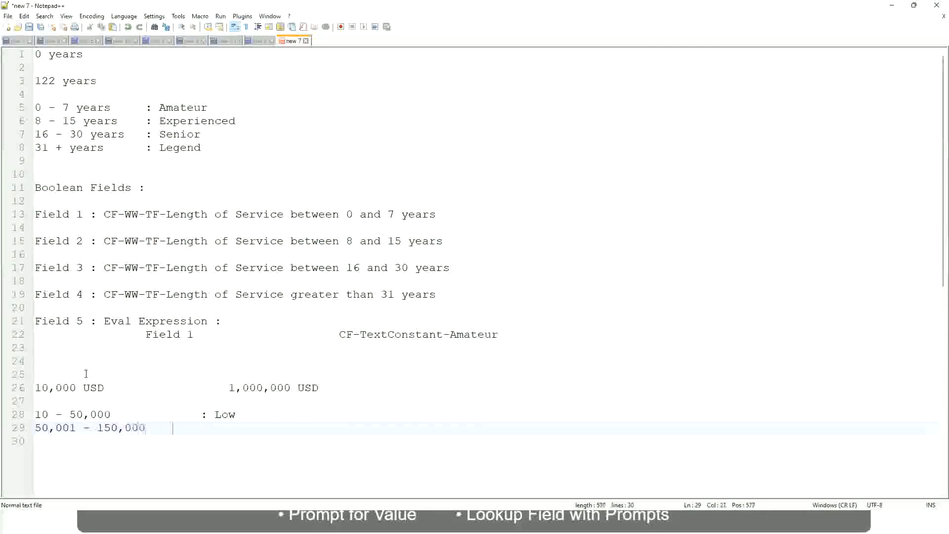
{"action": "type", "text": ": Med"}
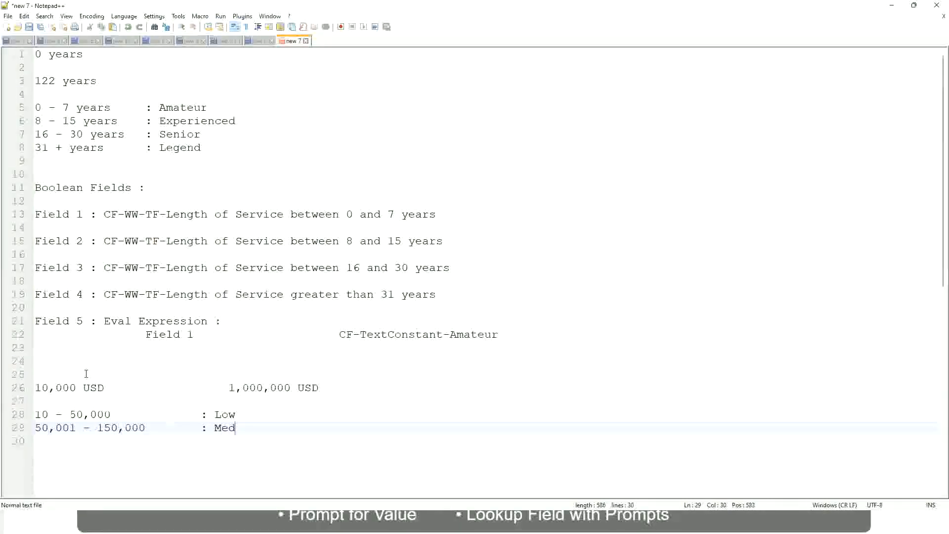
{"action": "type", "text": "ium"}
Step: Add the third band "> 150,000 : High" directly under the Medium band, with its label aligned
{"action": "key", "text": "Return"}
{"action": "type", "text": "> 1"}
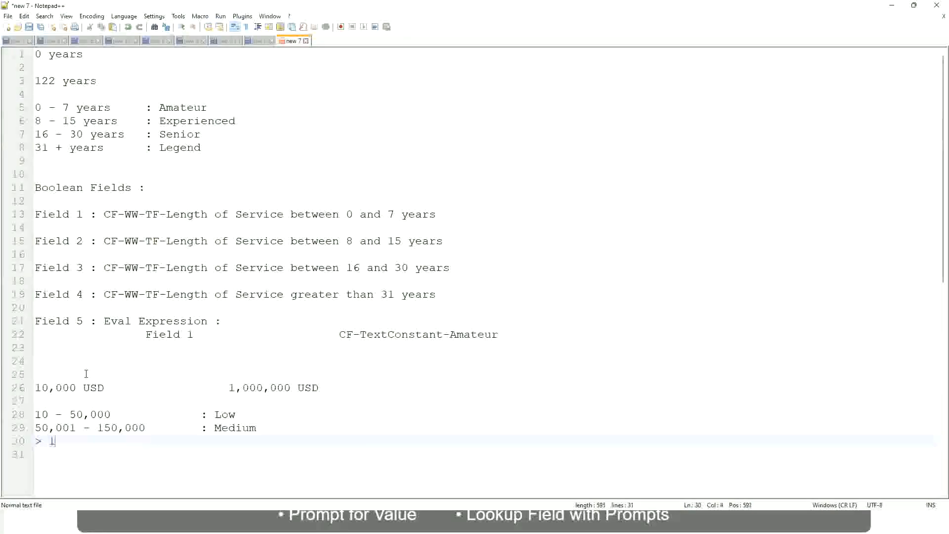
{"action": "type", "text": "50,000"}
{"action": "key", "text": "Tab"}
{"action": "key", "text": "Tab"}
{"action": "key", "text": "Tab"}
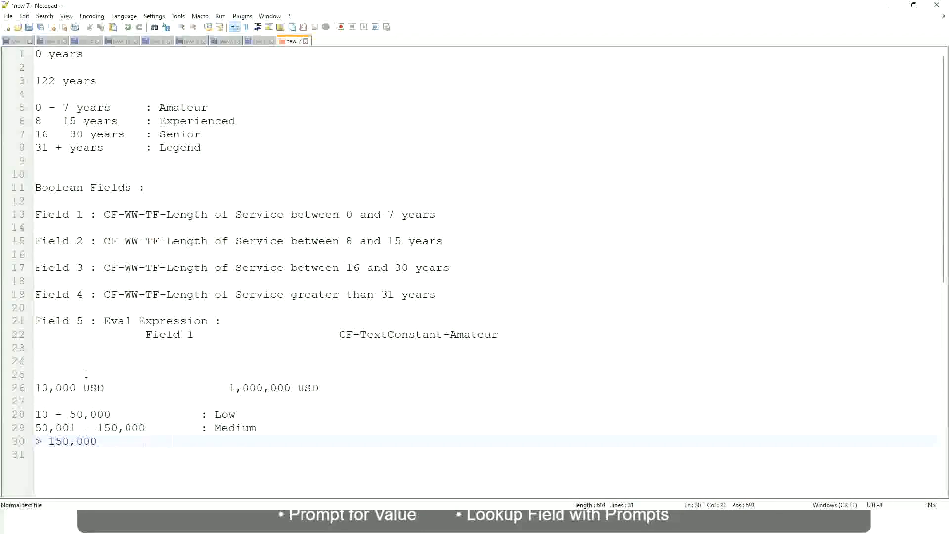
{"action": "key", "text": "Tab"}
{"action": "type", "text": ": High"}
Step: Review the span from 10,000 to 1,000,000 USD against the Low, Medium and High bands
{"action": "left_click", "coordinate": [30, 387]}
{"action": "left_click", "coordinate": [42, 387]}
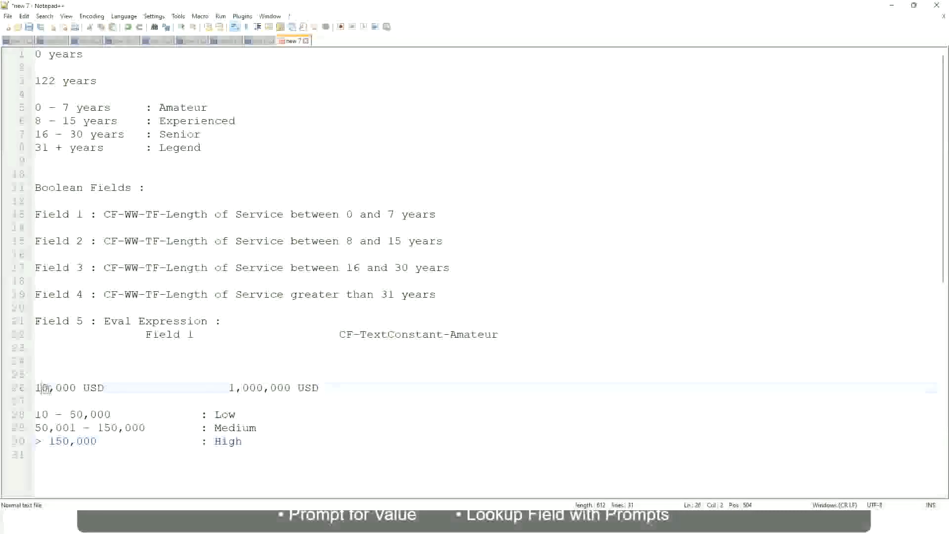
{"action": "double_click", "coordinate": [283, 387]}
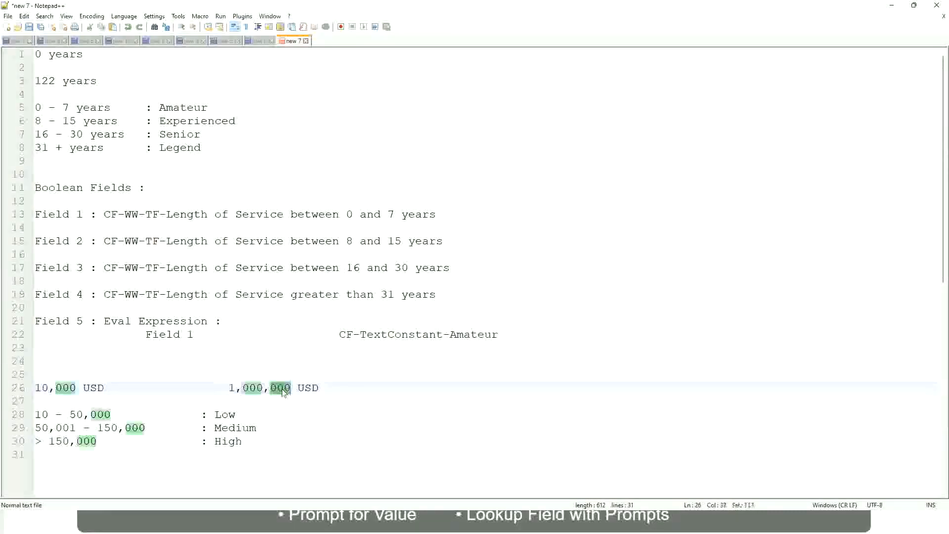
{"action": "left_click", "coordinate": [173, 427]}
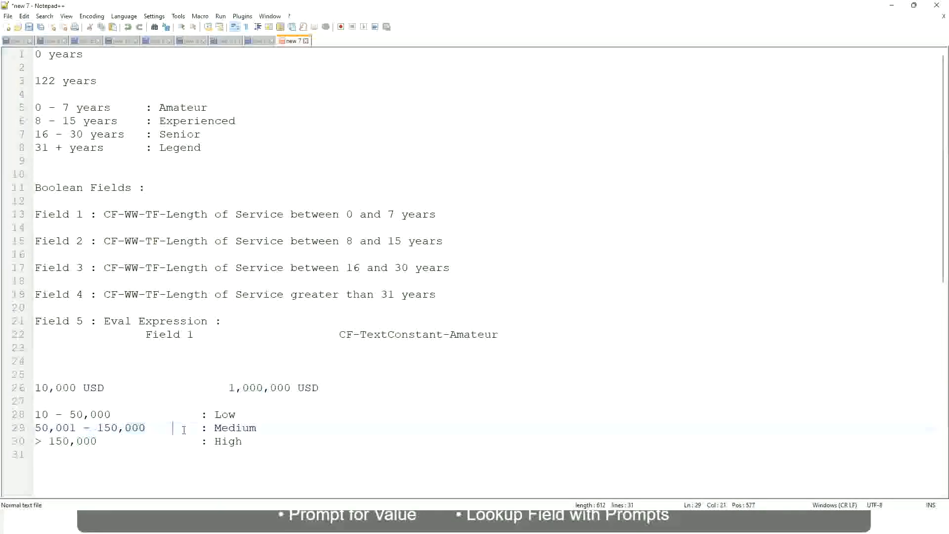
{"action": "left_click", "coordinate": [31, 388]}
{"action": "left_click", "coordinate": [292, 389]}
{"action": "left_click", "coordinate": [227, 415]}
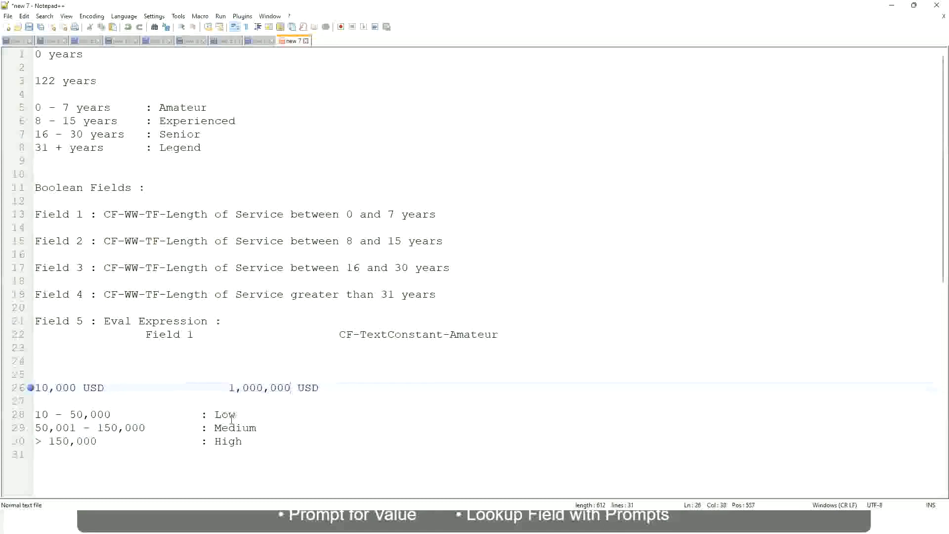
{"action": "left_click", "coordinate": [229, 445]}
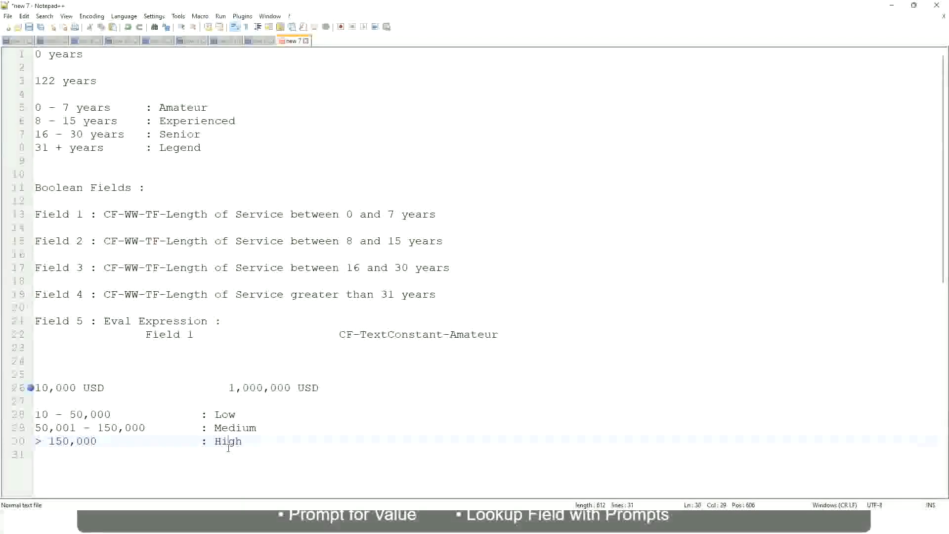
{"action": "left_click", "coordinate": [115, 401]}
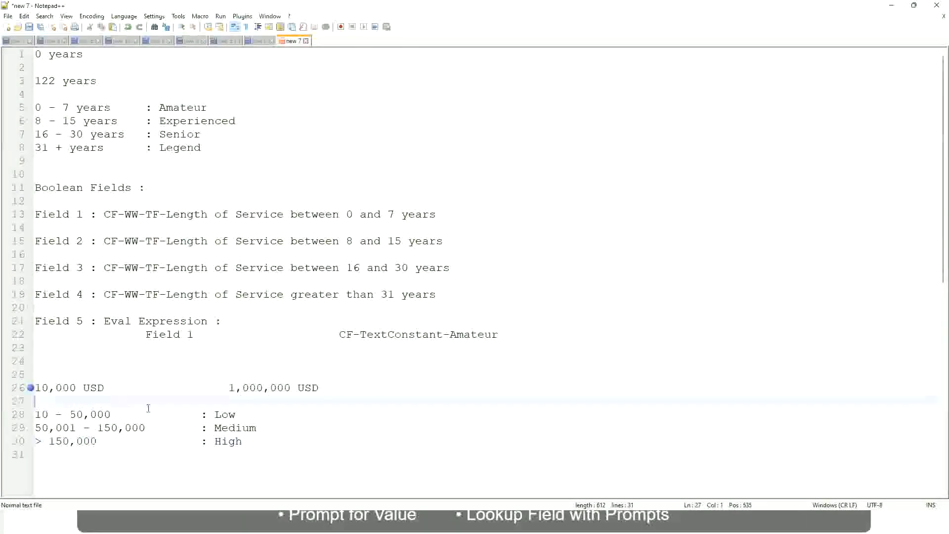
{"action": "left_click", "coordinate": [243, 439]}
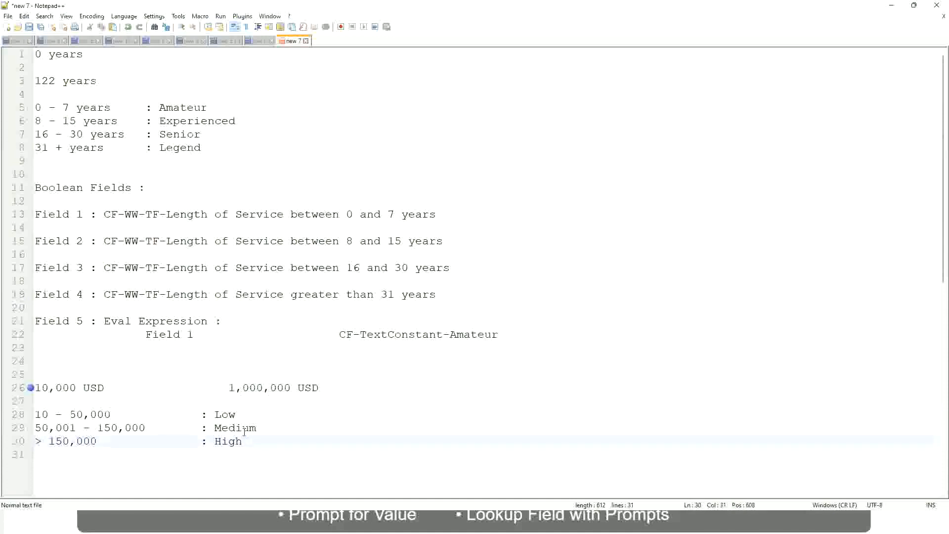